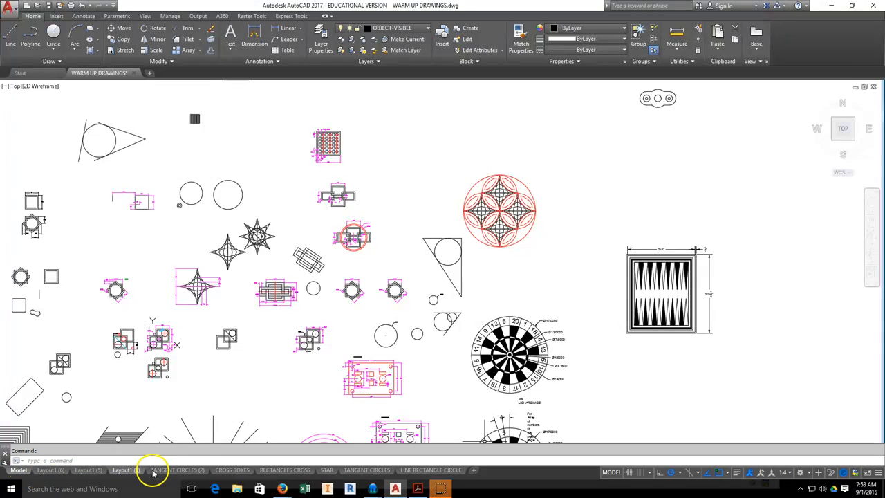
# - Switch from model space to the Layout1 sheet of Drawing1
pyautogui.moveTo(388, 474)
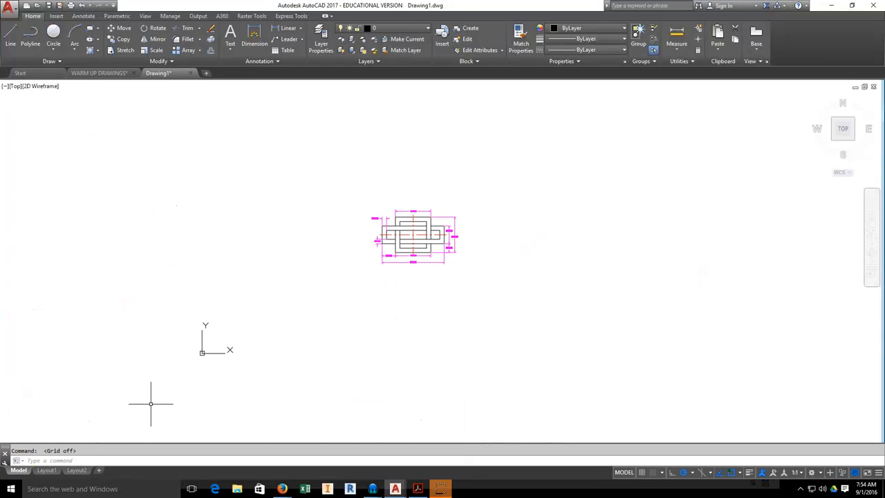
pyautogui.scroll(3, 366, 228)
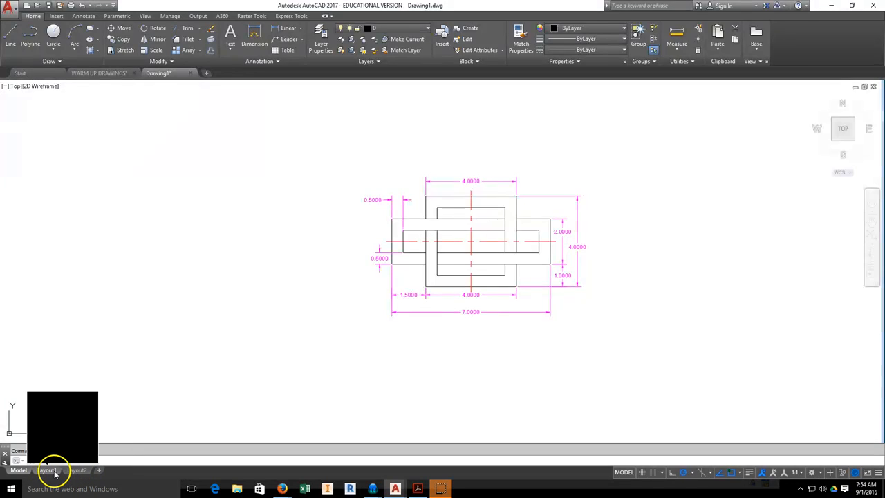
pyautogui.moveTo(66, 472)
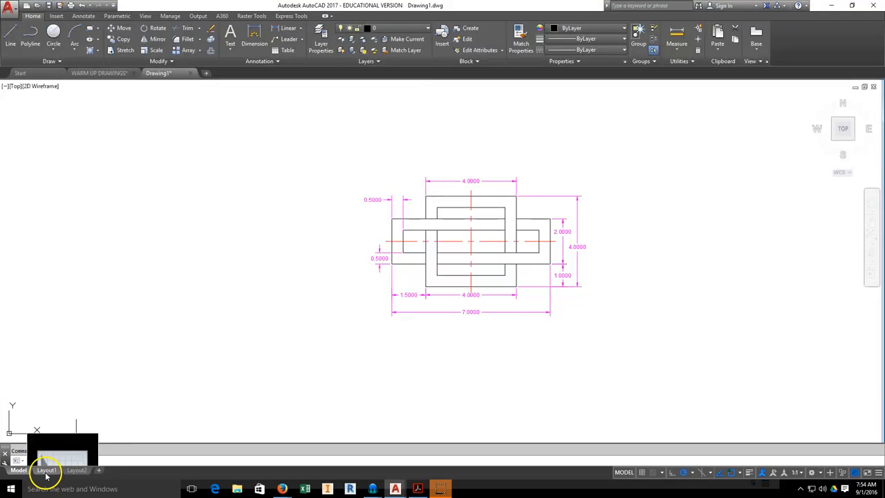
pyautogui.click(45, 472)
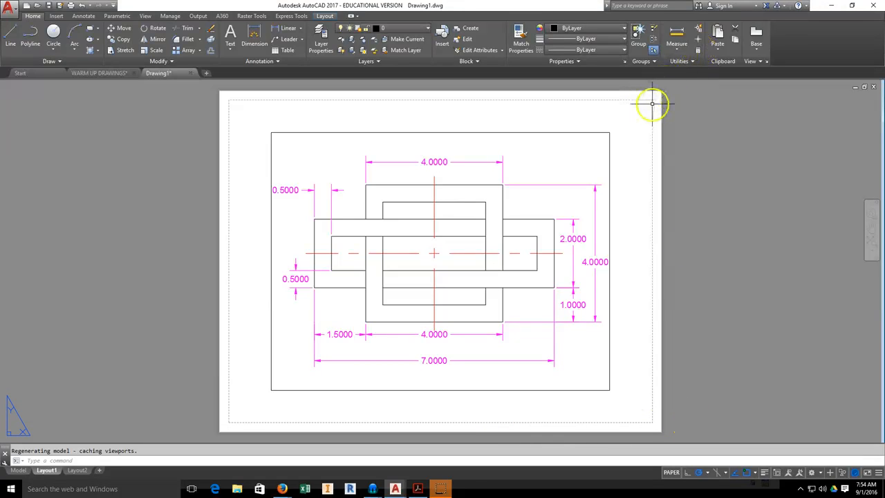
# - Examine the Layout1 sheet's paper edges, dashed printable margin and viewport border up close
pyautogui.scroll(4, 652, 103)
pyautogui.moveTo(651, 103); pyautogui.dragTo(651, 131, button='middle')
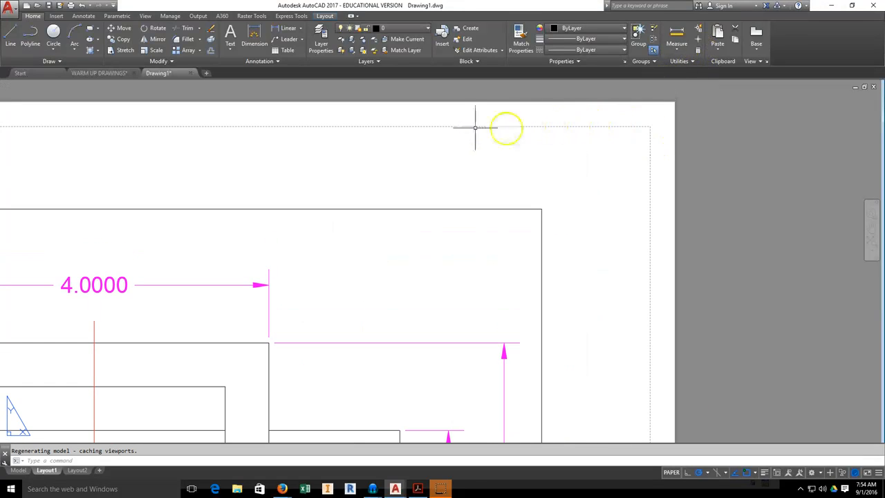
pyautogui.scroll(-4, 438, 124)
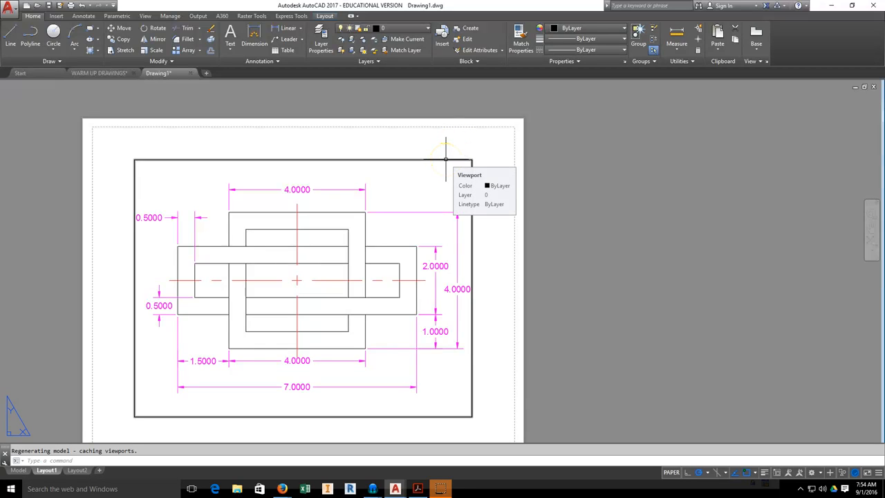
pyautogui.scroll(2, 479, 150)
pyautogui.scroll(-4, 480, 150)
pyautogui.scroll(1, 483, 173)
pyautogui.scroll(1, 483, 174)
pyautogui.scroll(-1, 482, 173)
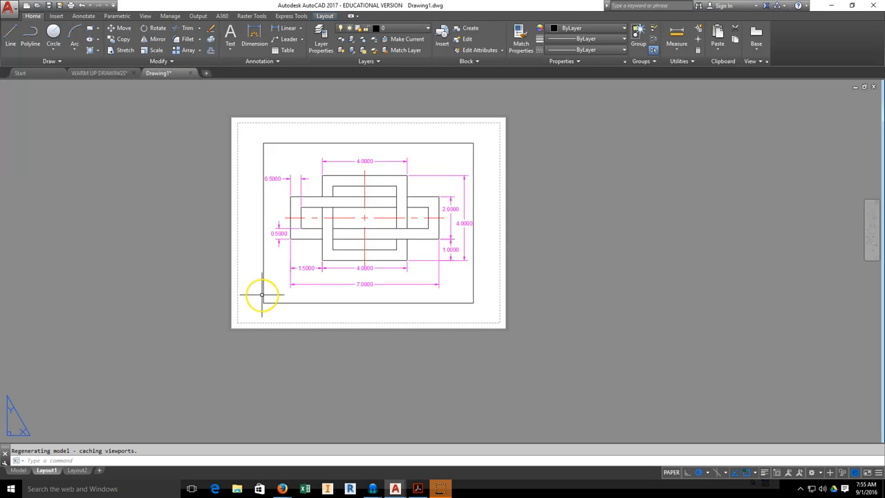
pyautogui.scroll(2, 250, 301)
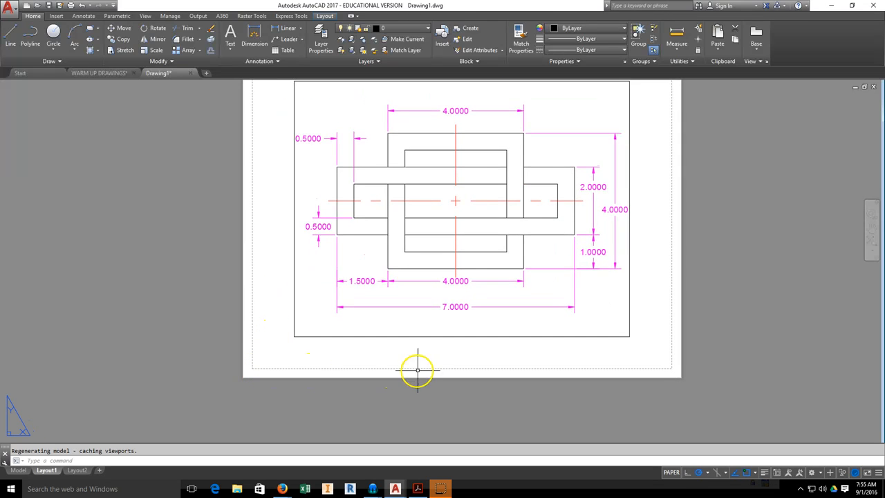
pyautogui.moveTo(669, 274); pyautogui.dragTo(650, 361, button='middle')
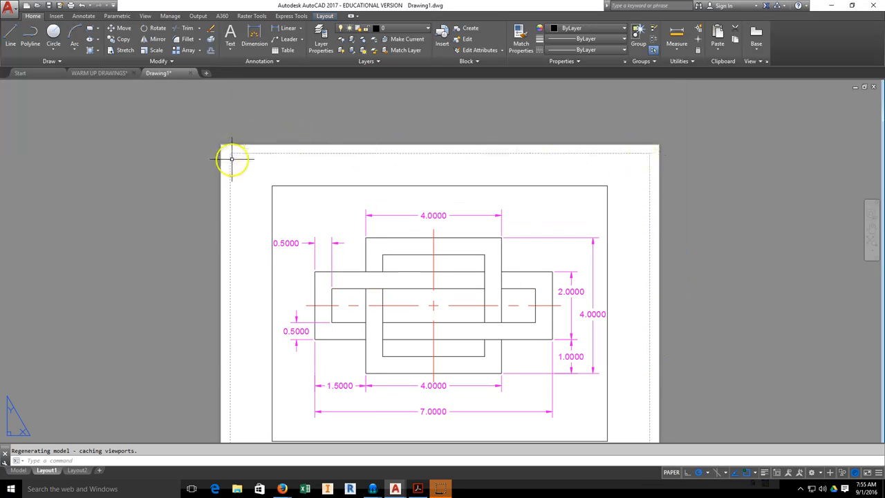
pyautogui.scroll(3, 231, 159)
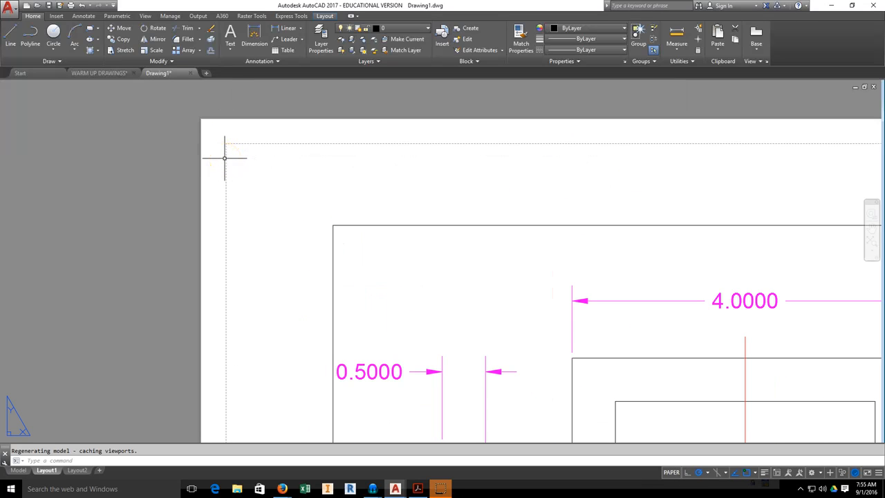
pyautogui.moveTo(229, 160)
pyautogui.mouseDown()
pyautogui.moveTo(225, 174)
pyautogui.moveTo(208, 172)
pyautogui.mouseUp()
pyautogui.scroll(-4, 212, 173)
pyautogui.moveTo(411, 190); pyautogui.dragTo(417, 139, button='middle')
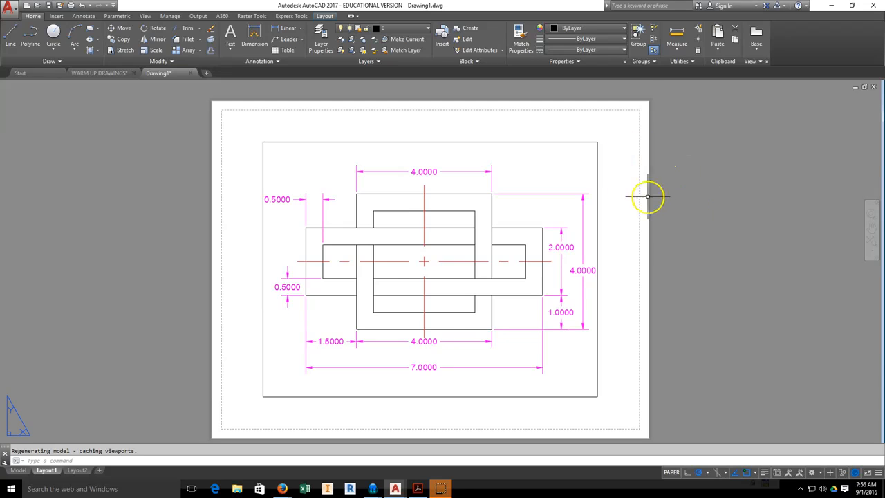
pyautogui.scroll(-2, 646, 196)
pyautogui.moveTo(680, 204); pyautogui.dragTo(636, 206, button='middle')
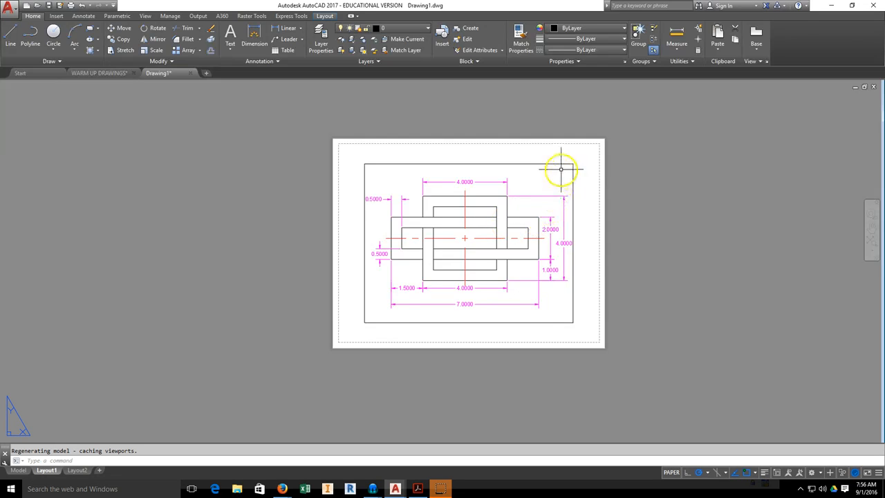
# - Activate the Layout1 viewport and reduce its model view to a scale of about 0.32, with the interlocking rectangles in the lower half
pyautogui.scroll(2, 560, 172)
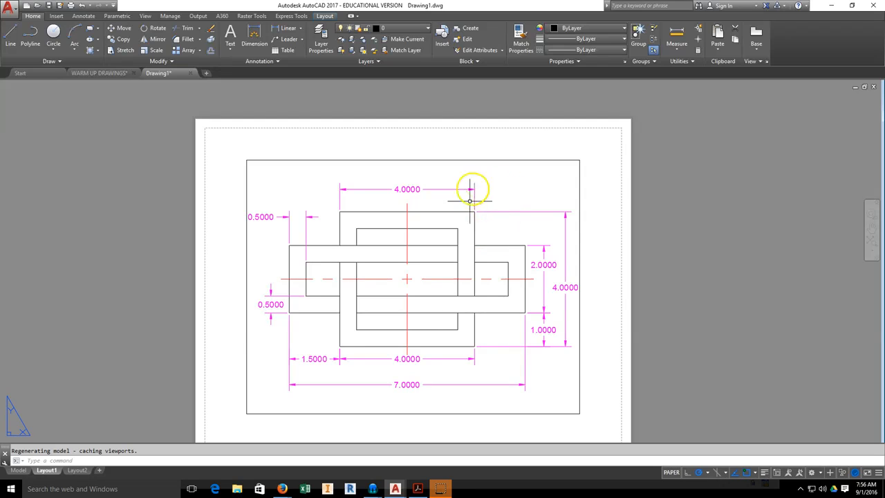
pyautogui.click(518, 199)
pyautogui.click(518, 200)
pyautogui.scroll(-7, 414, 227)
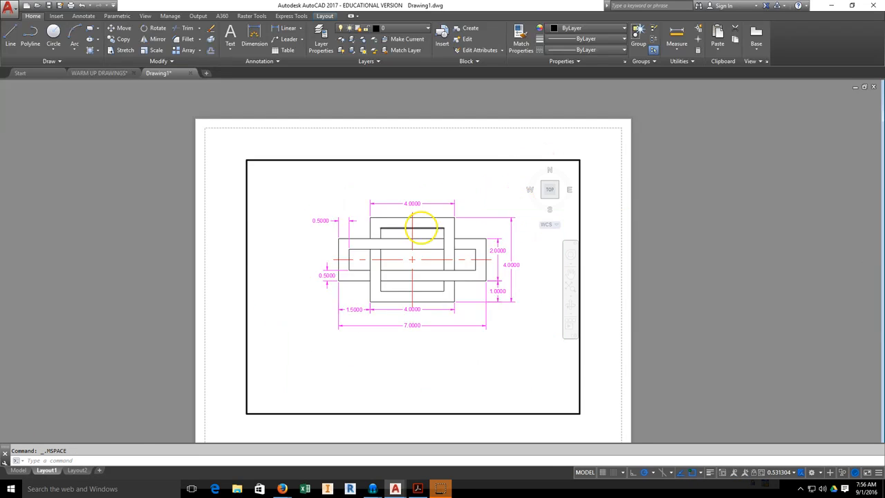
pyautogui.scroll(5, 419, 242)
pyautogui.scroll(4, 418, 242)
pyautogui.scroll(-4, 418, 245)
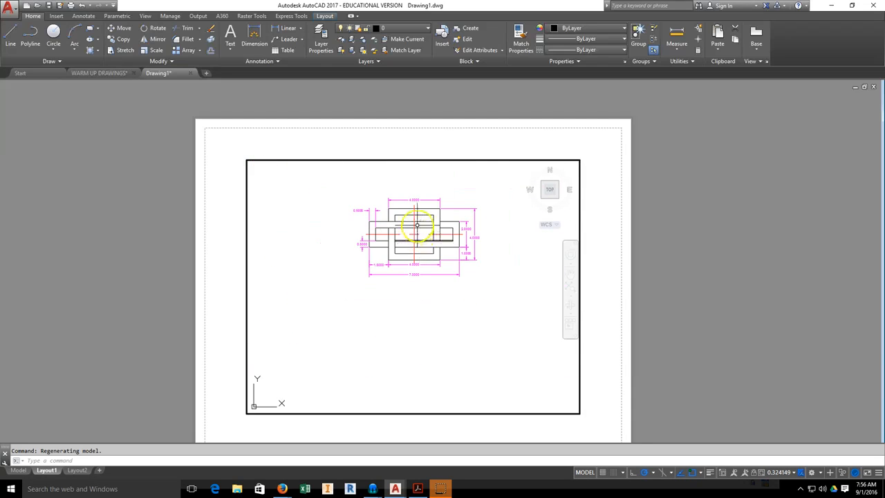
pyautogui.scroll(3, 418, 266)
pyautogui.scroll(-4, 417, 266)
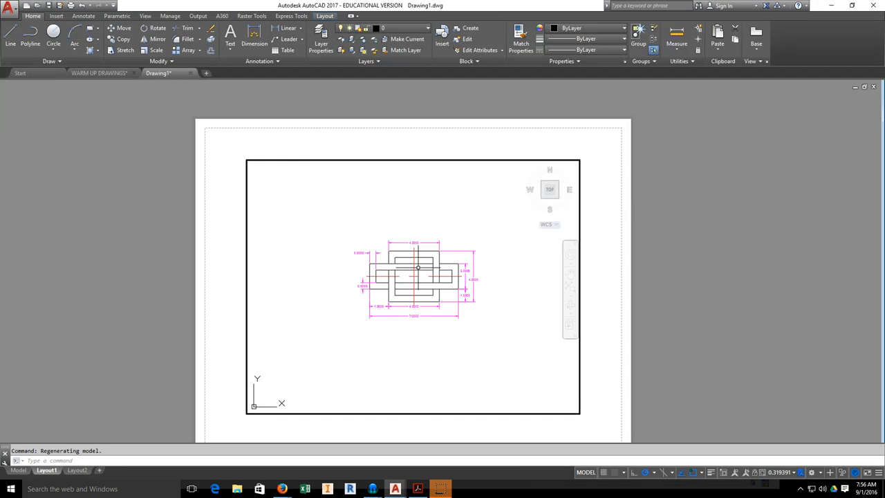
pyautogui.moveTo(417, 266); pyautogui.dragTo(403, 305, button='middle')
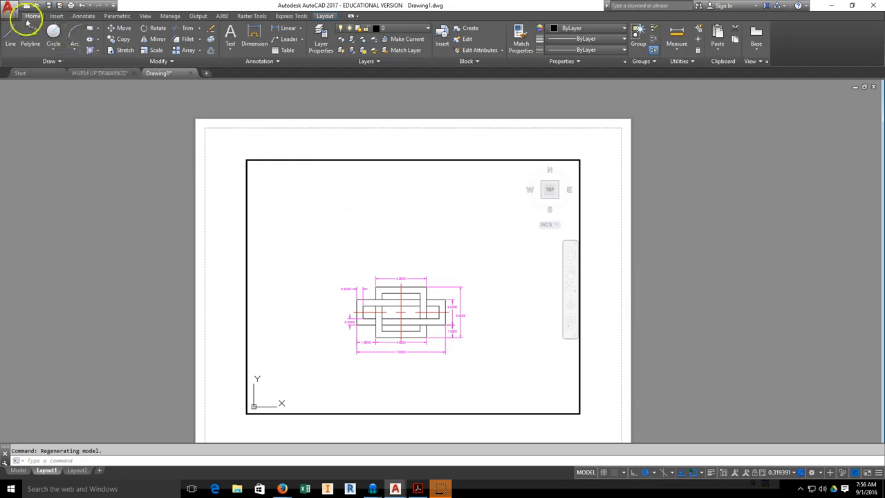
# - Draw a circle inside the active viewport, above and to the left of the interlocking rectangles
pyautogui.click(54, 35)
pyautogui.click(332, 214)
pyautogui.click(354, 215)
# - Draw an open chain of five connected lines above the interlocking rectangles inside the viewport, and return to paper space
pyautogui.click(19, 38)
pyautogui.click(384, 195)
pyautogui.click(429, 223)
pyautogui.click(445, 253)
pyautogui.click(496, 232)
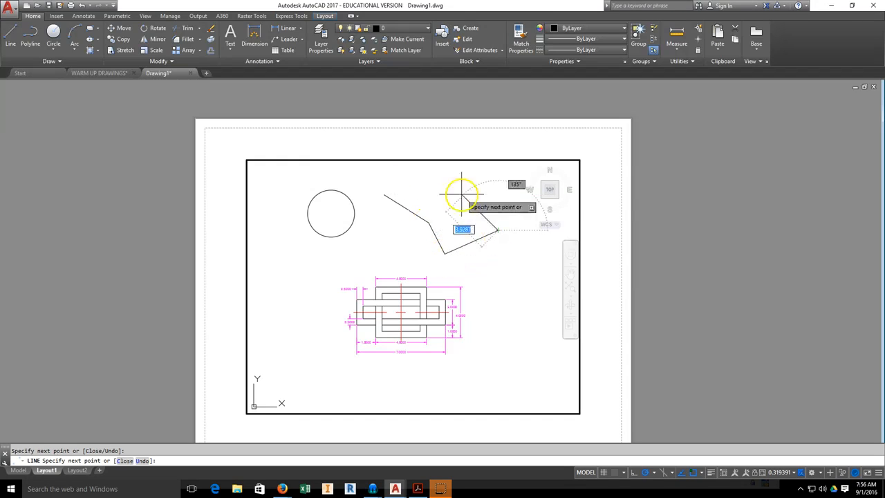
pyautogui.click(456, 195)
pyautogui.rightClick(462, 214)
pyautogui.click(460, 197)
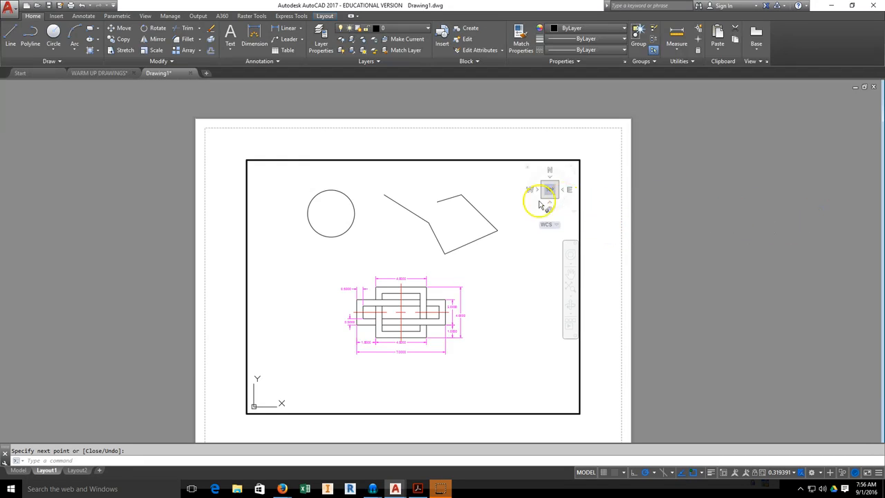
pyautogui.doubleClick(683, 230)
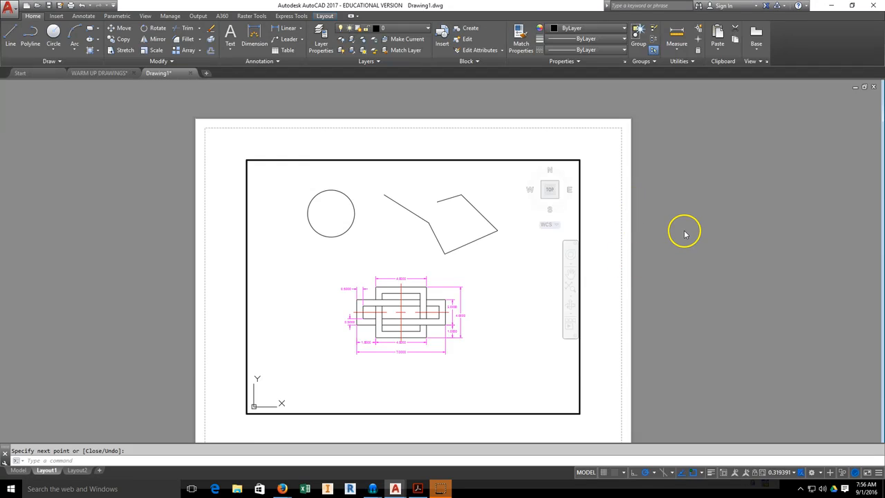
pyautogui.scroll(-2, 504, 238)
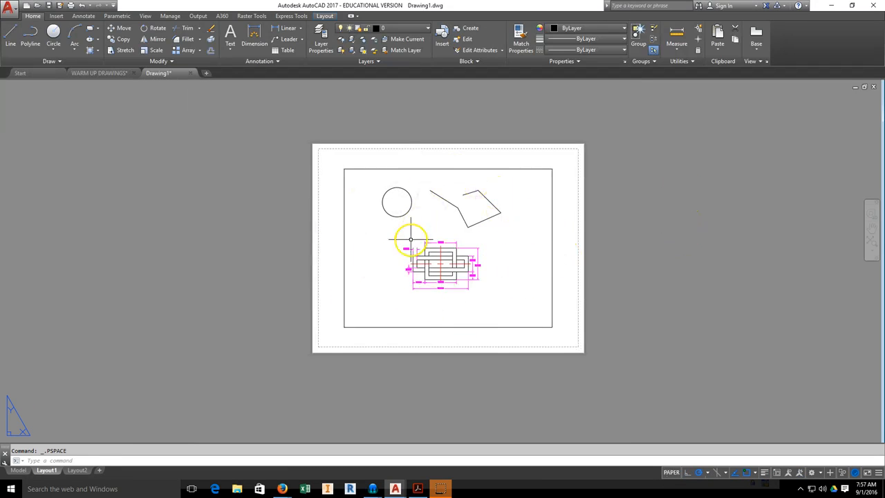
# - Inspect the added circle and line chain in model space, and go back to the Layout1 sheet
pyautogui.click(17, 470)
pyautogui.scroll(3, 395, 286)
pyautogui.scroll(-2, 395, 290)
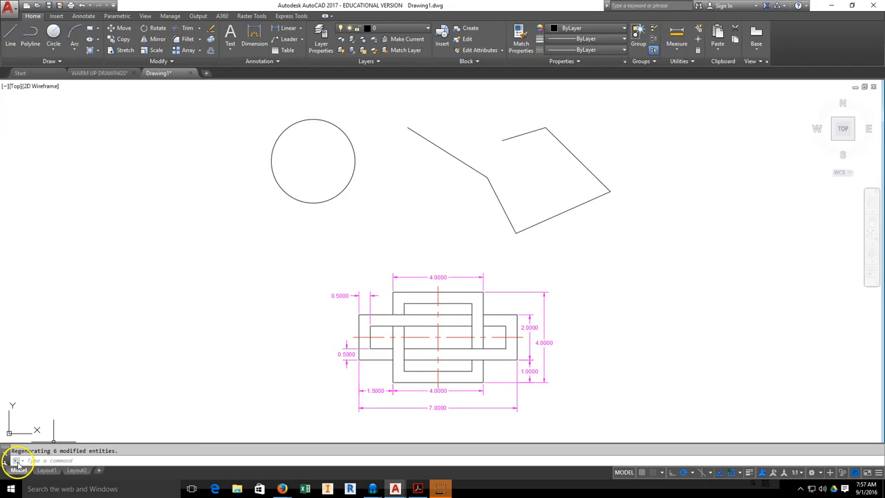
pyautogui.click(46, 470)
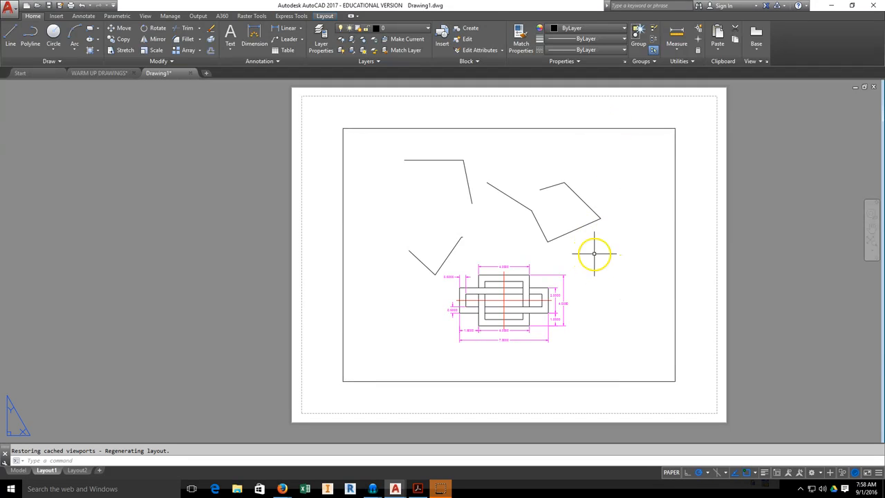
# - Stretch the viewport by its corners to span nearly the full printable width and only the sheet's upper half, and deselect it
pyautogui.click(640, 127)
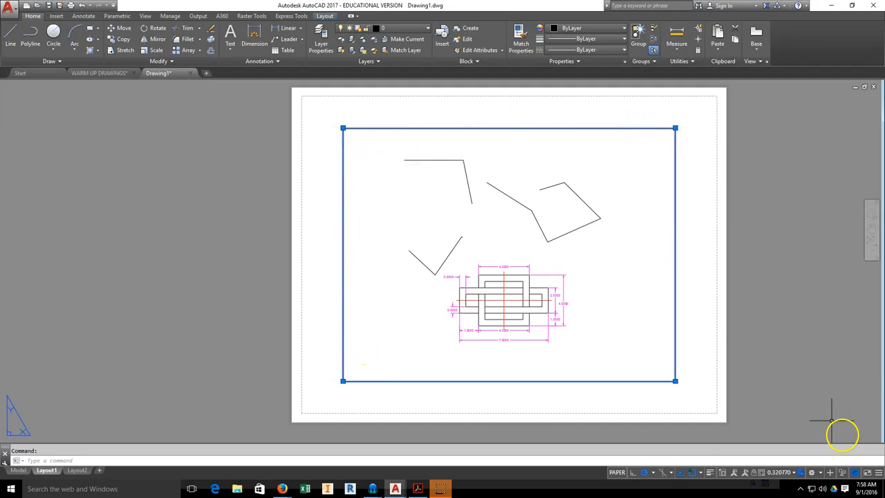
pyautogui.click(675, 380)
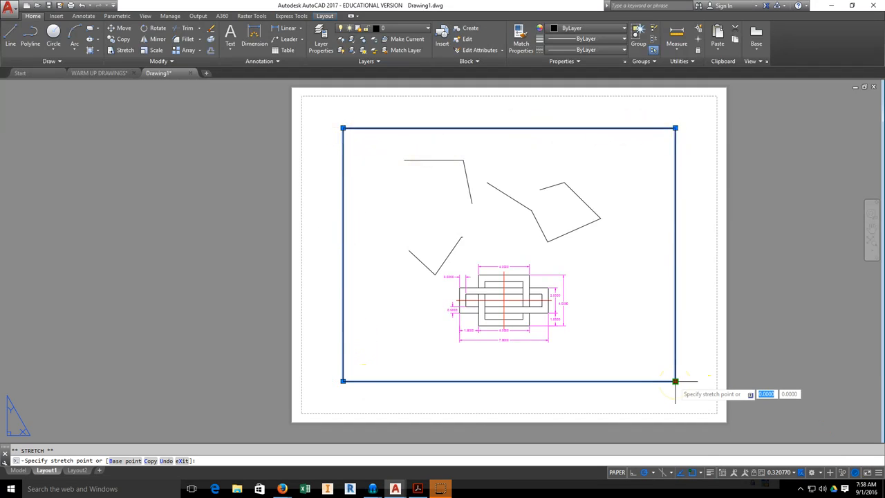
pyautogui.click(676, 248)
pyautogui.click(675, 128)
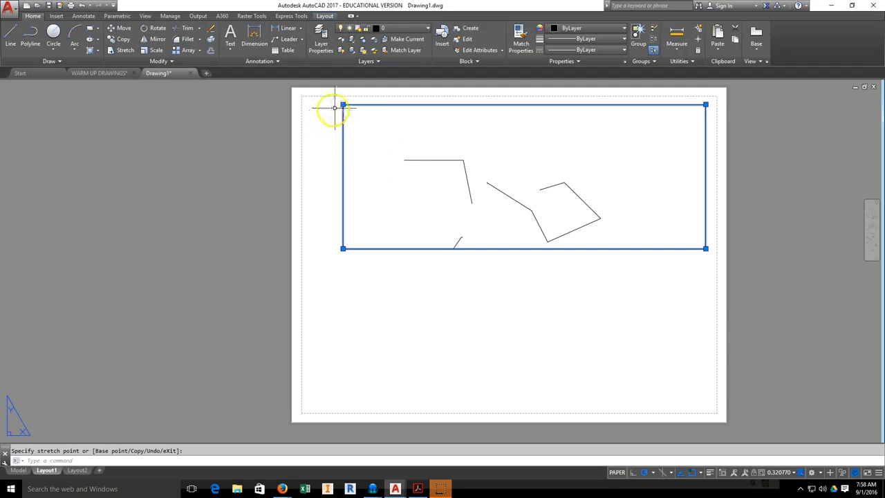
pyautogui.click(343, 104)
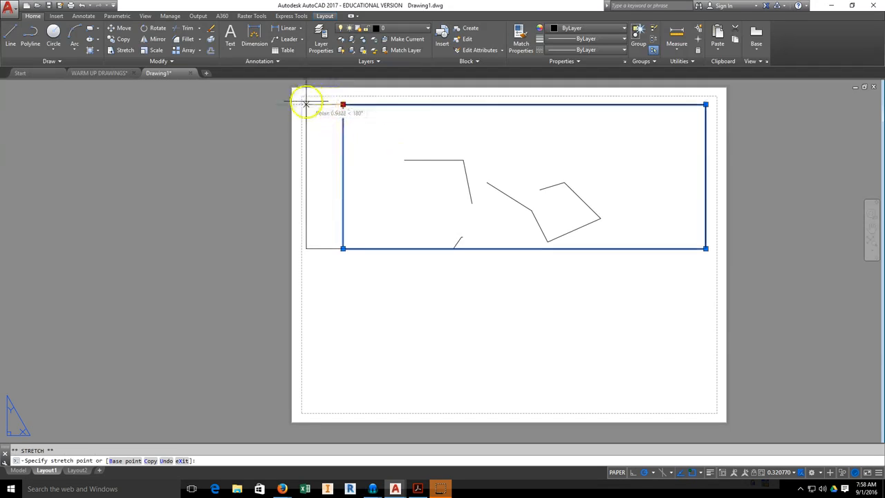
pyautogui.click(306, 104)
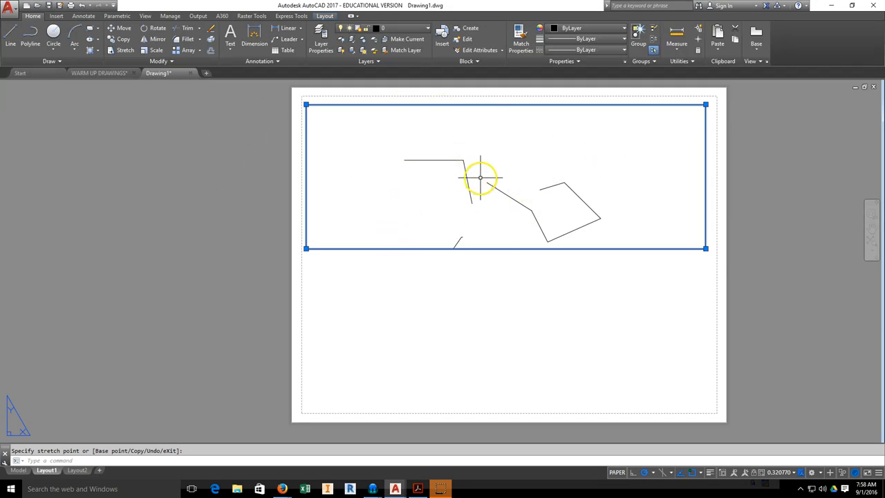
pyautogui.click(483, 336)
pyautogui.click(481, 341)
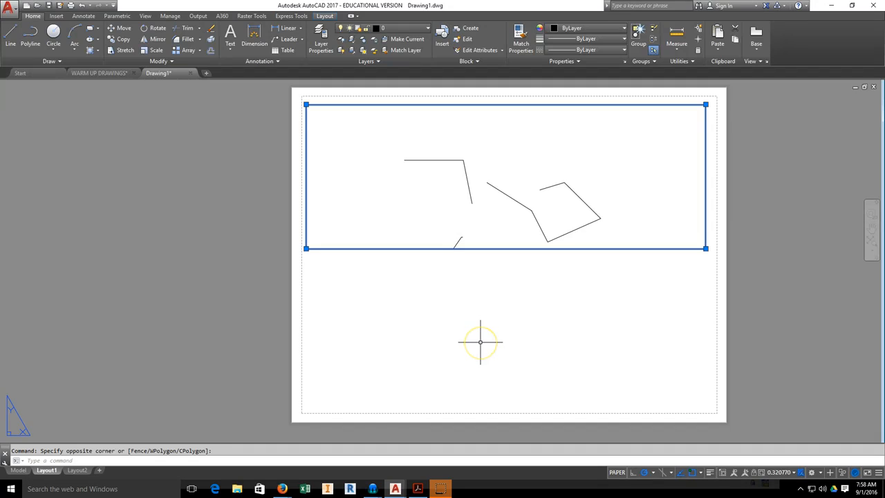
pyautogui.press('Escape')
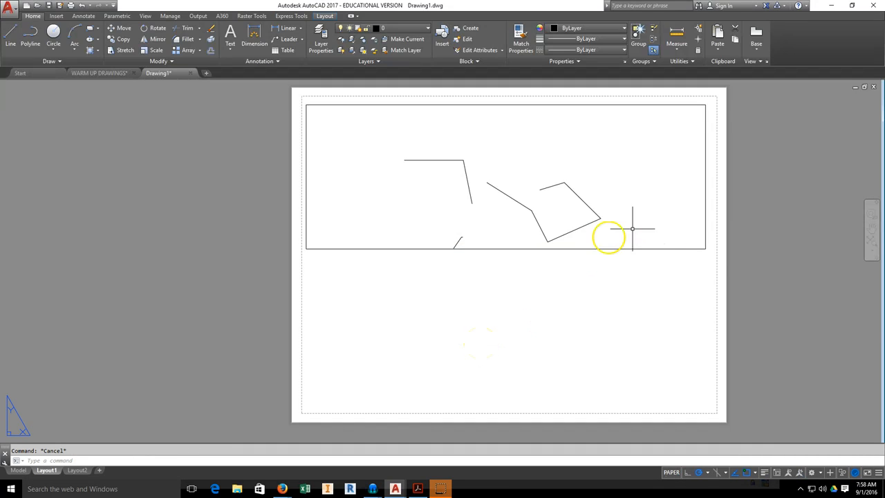
# - Reposition the model view inside the viewport so the dimensioned interlocking rectangles fit within its frame, and return to paper space
pyautogui.scroll(-2, 576, 184)
pyautogui.scroll(2, 554, 235)
pyautogui.moveTo(552, 212)
pyautogui.mouseDown(button='middle')
pyautogui.moveTo(549, 206)
pyautogui.moveTo(524, 278)
pyautogui.moveTo(509, 257)
pyautogui.moveTo(504, 198)
pyautogui.moveTo(487, 228)
pyautogui.mouseUp(button='middle')
pyautogui.doubleClick(535, 198)
pyautogui.scroll(-3, 534, 198)
pyautogui.scroll(5, 497, 203)
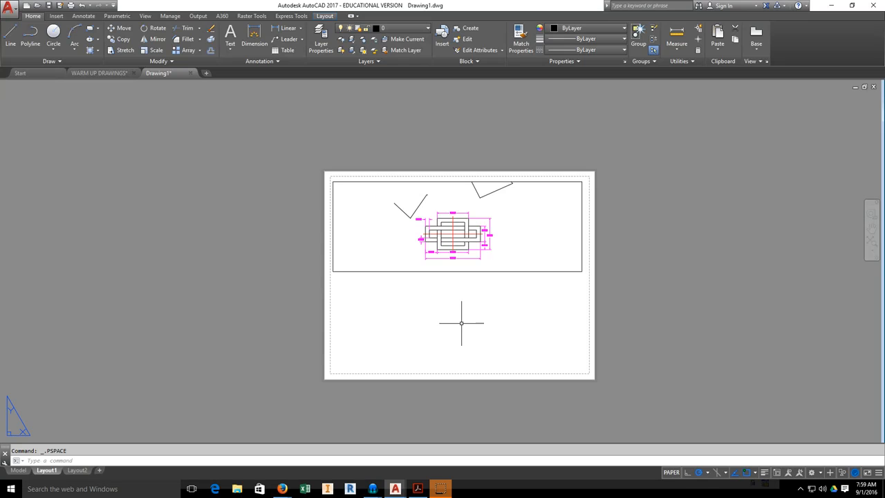
# - Draw a chain of connected lines in paper space over the viewport's left end, beside the interlocking rectangles
pyautogui.scroll(2, 460, 323)
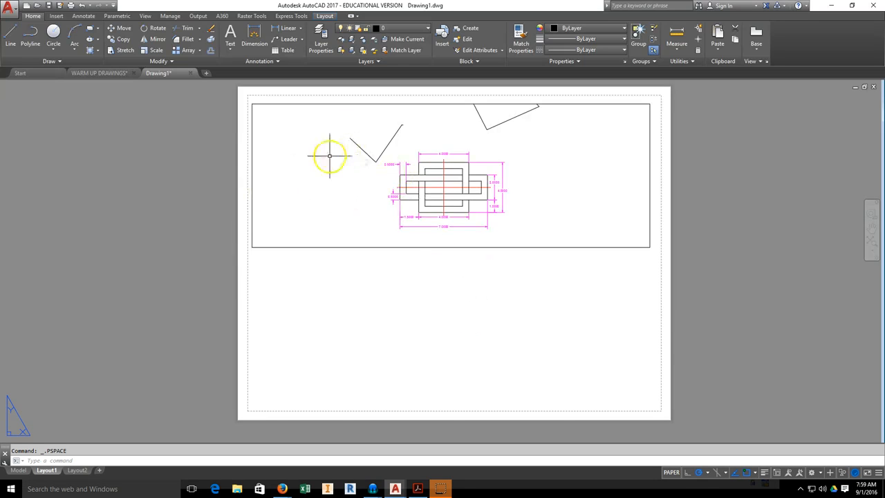
pyautogui.click(10, 34)
pyautogui.click(302, 171)
pyautogui.click(285, 190)
pyautogui.click(316, 201)
pyautogui.click(323, 187)
pyautogui.click(316, 168)
pyautogui.click(306, 141)
pyautogui.click(291, 152)
pyautogui.click(274, 182)
pyautogui.click(304, 209)
pyautogui.rightClick(304, 208)
pyautogui.click(338, 226)
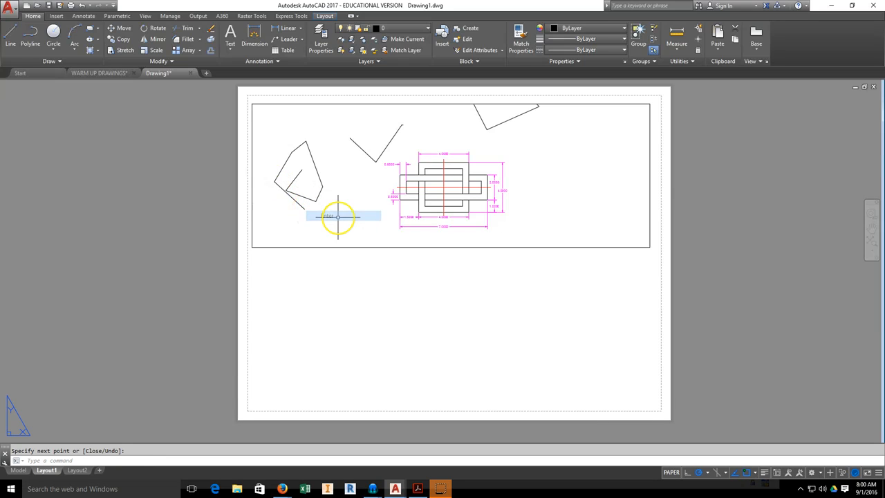
# - Stretch the viewport's left edge inward past the paper-space line chain, leaving that chain outside the frame
pyautogui.click(319, 246)
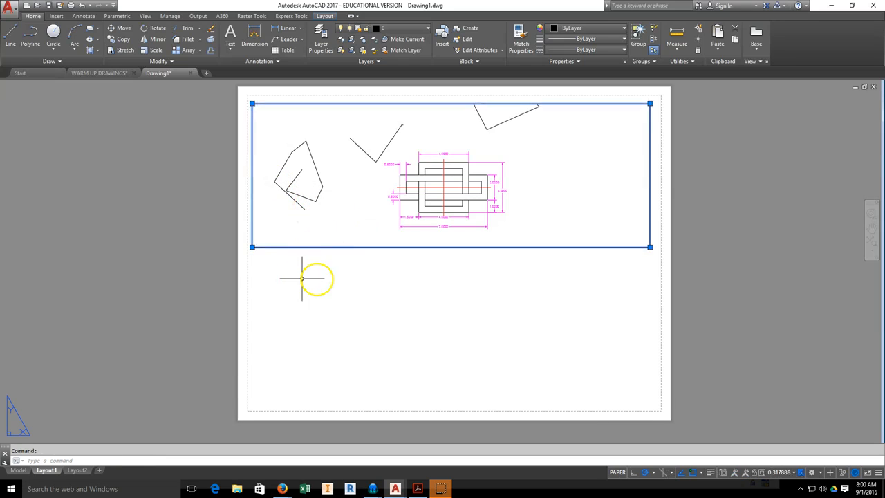
pyautogui.click(252, 247)
pyautogui.click(337, 247)
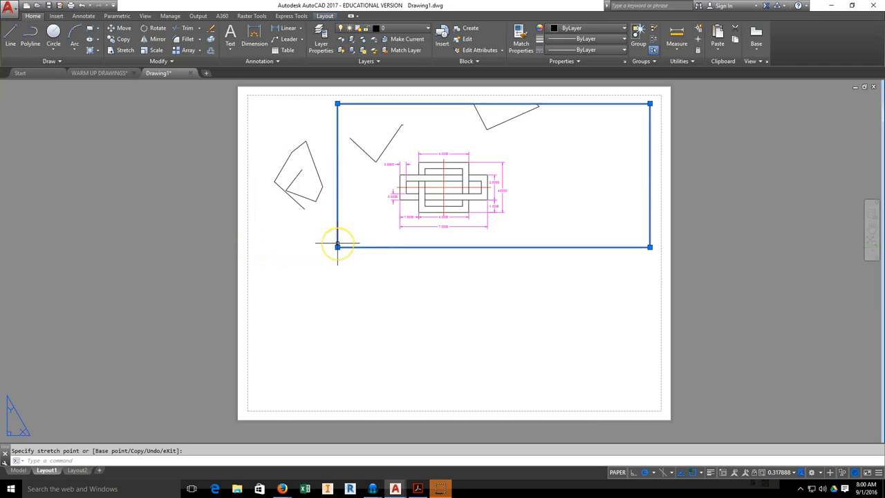
# - Activate model space inside the viewport and zoom the drawing in and out within its frame
pyautogui.press('Escape')
pyautogui.doubleClick(576, 161)
pyautogui.scroll(5, 429, 185)
pyautogui.scroll(-6, 428, 186)
pyautogui.scroll(4, 430, 190)
pyautogui.scroll(-3, 424, 184)
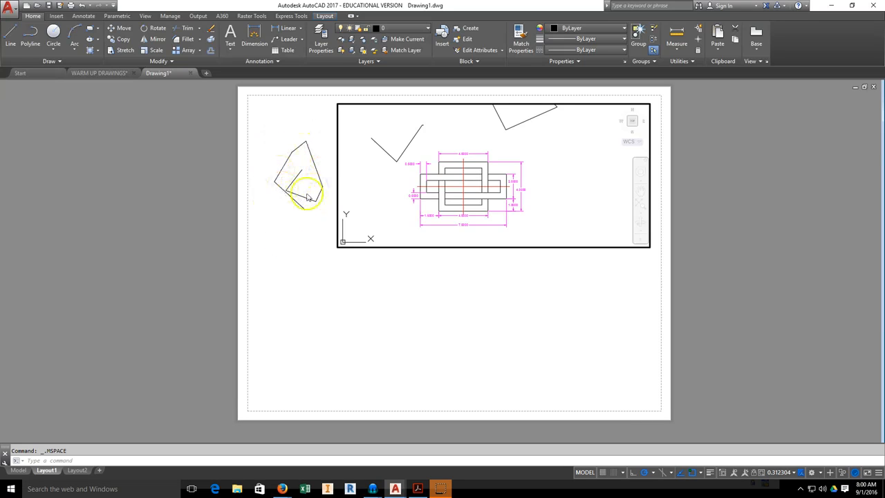
pyautogui.scroll(4, 395, 192)
pyautogui.scroll(-4, 394, 191)
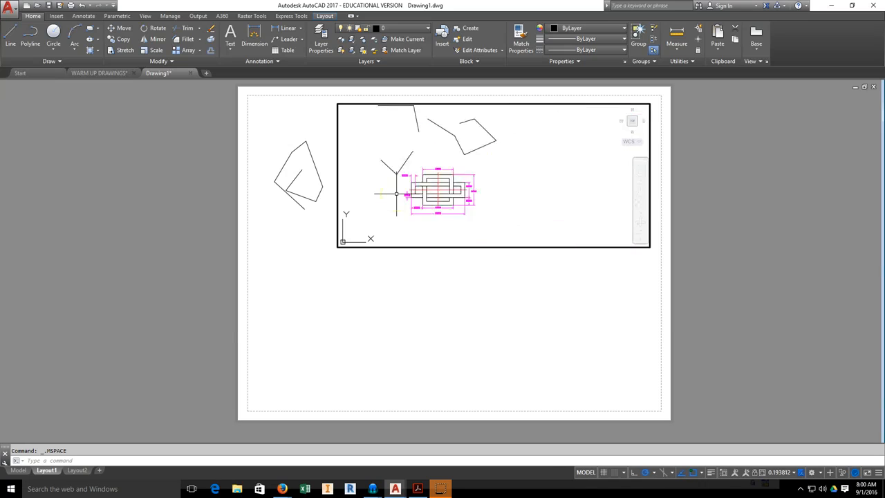
# - Draw a chain of four connected lines in model space through the viewport, just left of the interlocking rectangles
pyautogui.scroll(2, 396, 194)
pyautogui.click(11, 42)
pyautogui.click(384, 175)
pyautogui.click(359, 199)
pyautogui.click(393, 207)
pyautogui.click(400, 179)
pyautogui.click(373, 160)
pyautogui.rightClick(374, 159)
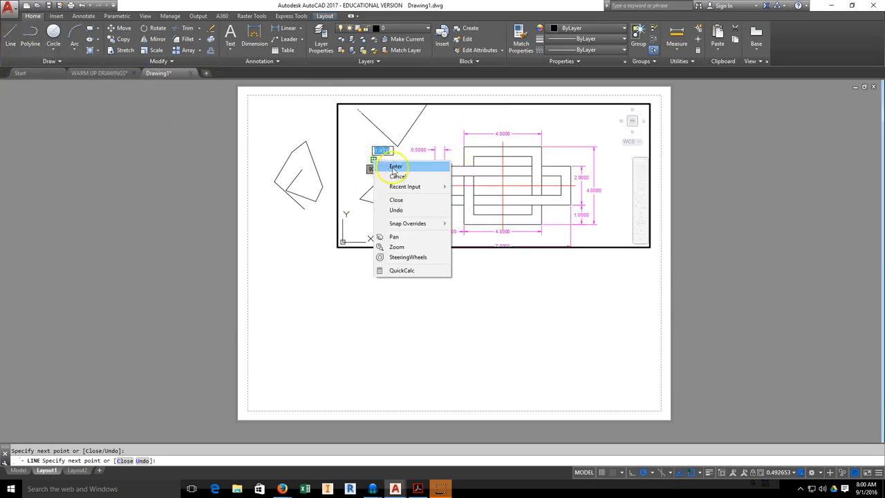
pyautogui.click(395, 168)
# - Zoom the model view in and out to compare the new model-space lines with the paper-space chain outside the viewport
pyautogui.scroll(-5, 394, 168)
pyautogui.scroll(7, 395, 168)
pyautogui.scroll(-5, 394, 167)
pyautogui.scroll(4, 398, 172)
pyautogui.scroll(-4, 404, 176)
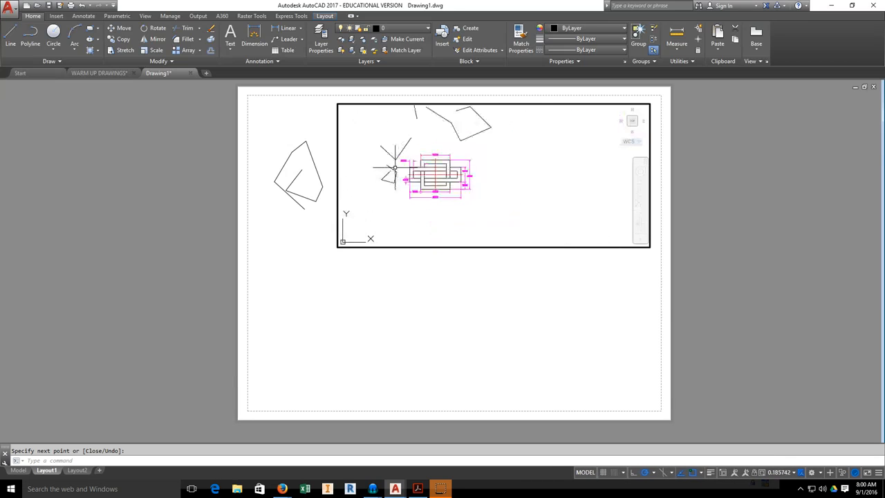
# - Draw an M-shaped chain of four lines in paper space, crossing the viewport frame and the sheet's lower half
pyautogui.doubleClick(453, 289)
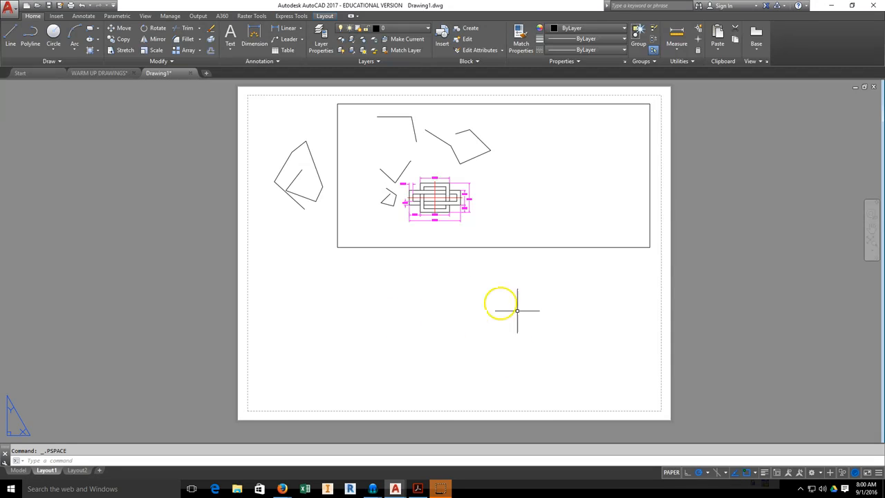
pyautogui.click(12, 42)
pyautogui.click(566, 357)
pyautogui.click(556, 183)
pyautogui.click(452, 290)
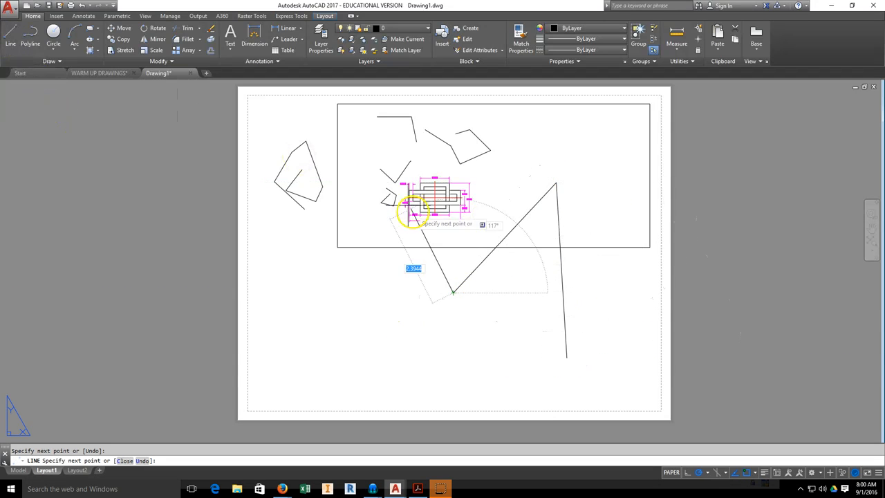
pyautogui.click(375, 177)
pyautogui.click(320, 339)
pyautogui.rightClick(320, 339)
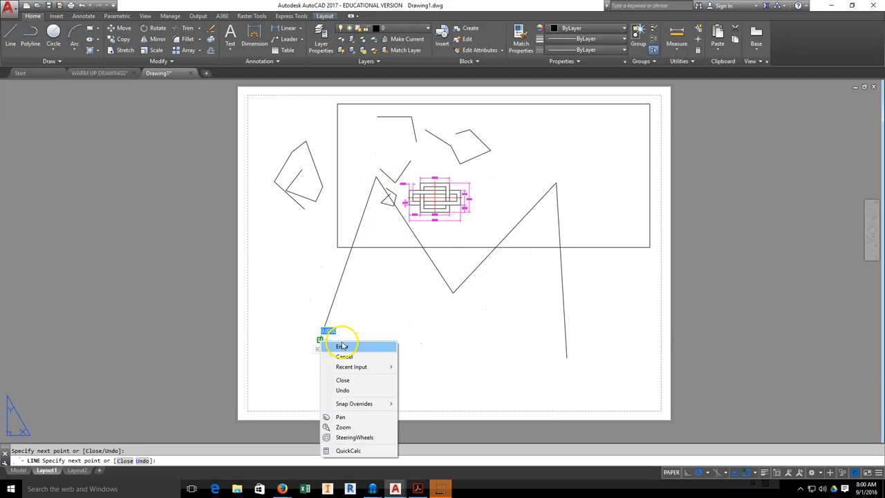
pyautogui.click(336, 352)
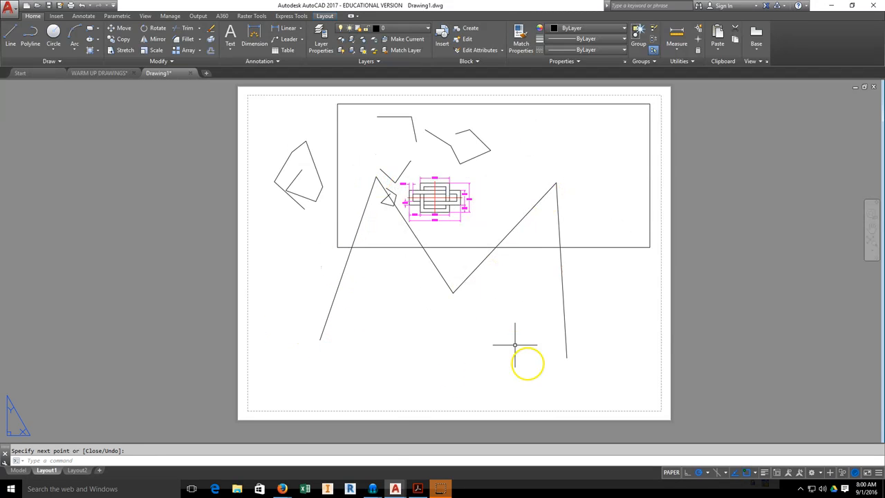
# - Activate the viewport's model space and zoom and pan the drawing beneath the M-shaped paper-space lines
pyautogui.doubleClick(610, 232)
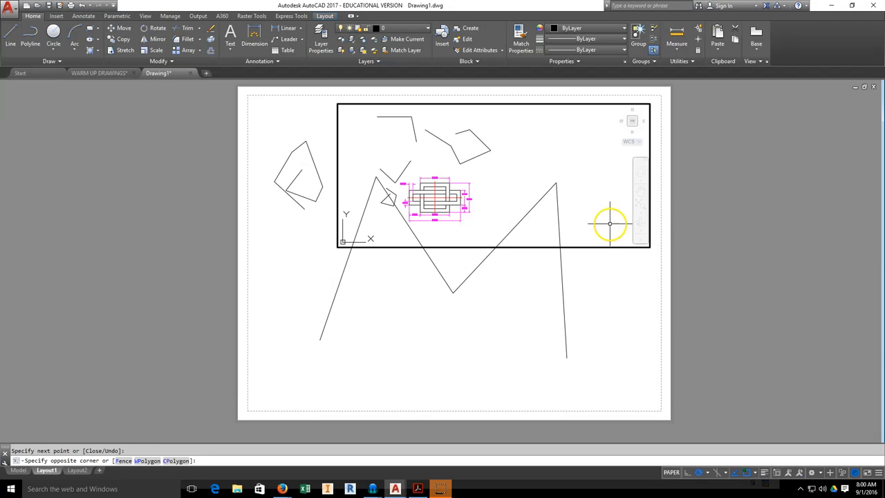
pyautogui.scroll(-2, 521, 187)
pyautogui.scroll(5, 512, 190)
pyautogui.scroll(-5, 510, 190)
pyautogui.scroll(5, 474, 193)
pyautogui.moveTo(472, 193)
pyautogui.mouseDown(button='middle')
pyautogui.moveTo(555, 196)
pyautogui.moveTo(433, 192)
pyautogui.moveTo(531, 180)
pyautogui.moveTo(458, 174)
pyautogui.moveTo(505, 198)
pyautogui.moveTo(474, 186)
pyautogui.moveTo(463, 196)
pyautogui.mouseUp(button='middle')
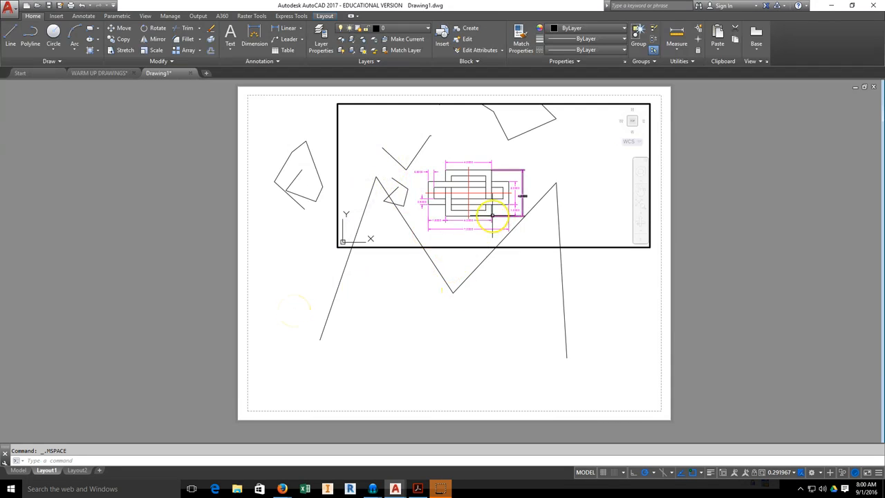
# - Delete the viewport from the layout in paper space, and check the drawing in model space
pyautogui.doubleClick(589, 307)
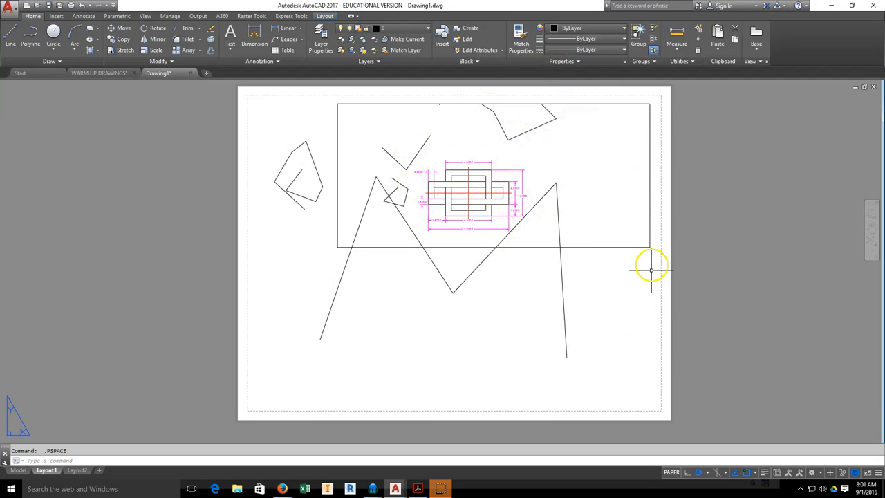
pyautogui.click(649, 246)
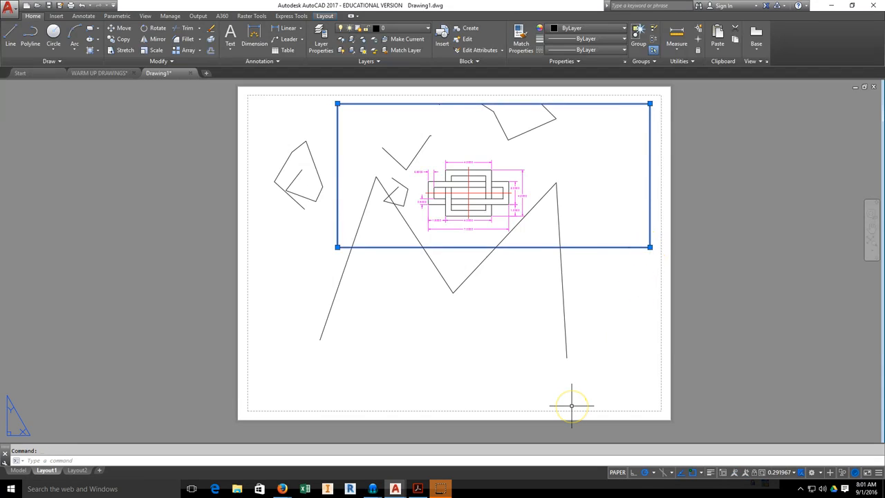
pyautogui.press('Delete')
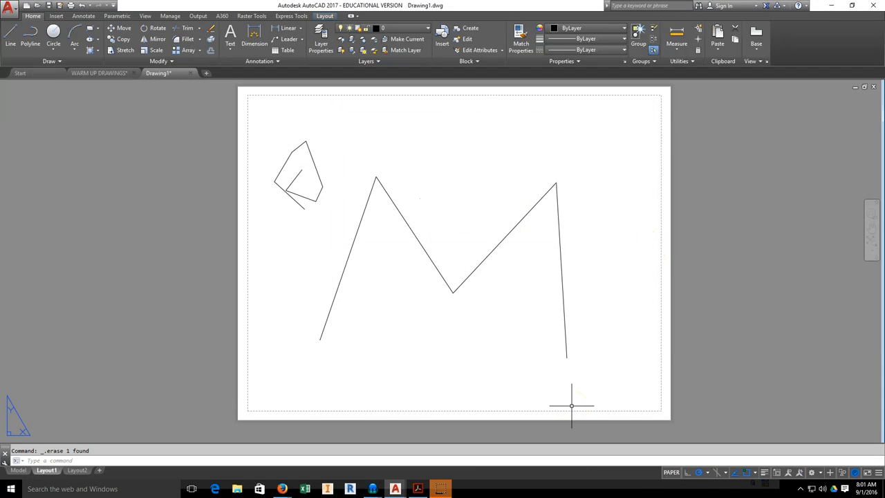
pyautogui.click(19, 470)
pyautogui.scroll(-3, 385, 247)
pyautogui.scroll(3, 405, 247)
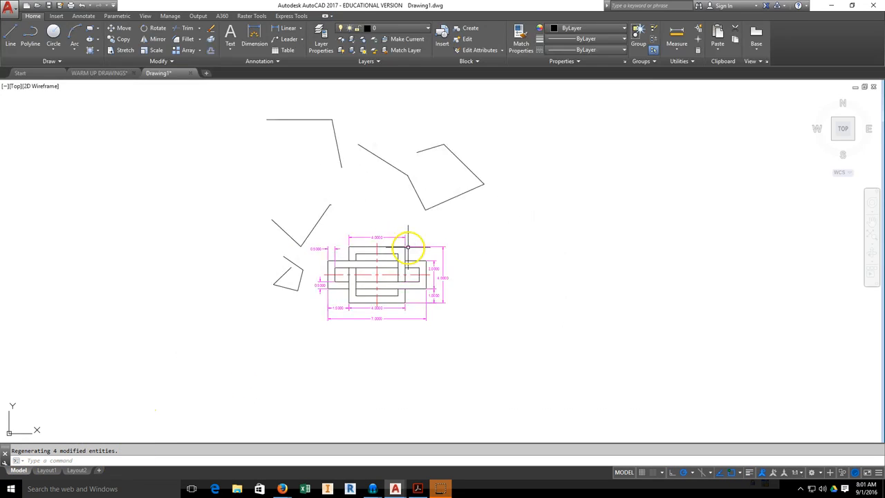
pyautogui.scroll(2, 387, 283)
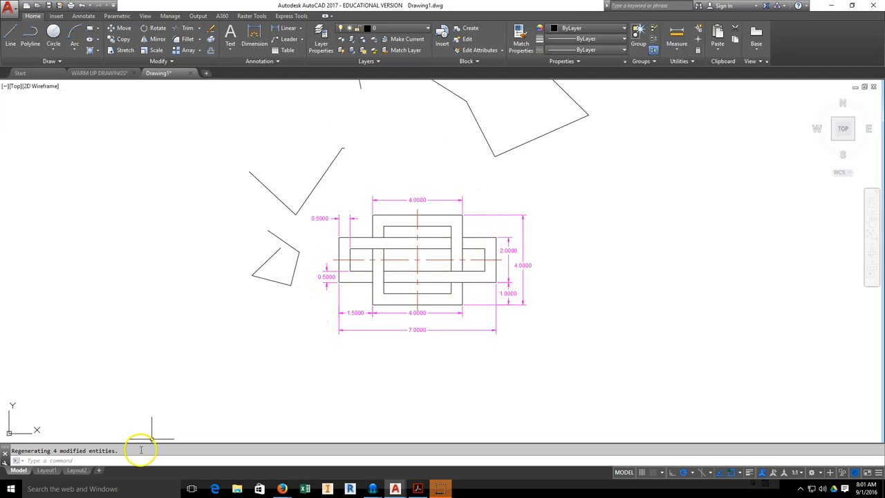
# - Erase all the remaining paper-space lines from Layout1, leaving the sheet empty
pyautogui.click(42, 470)
pyautogui.moveTo(375, 282); pyautogui.dragTo(392, 275, button='middle')
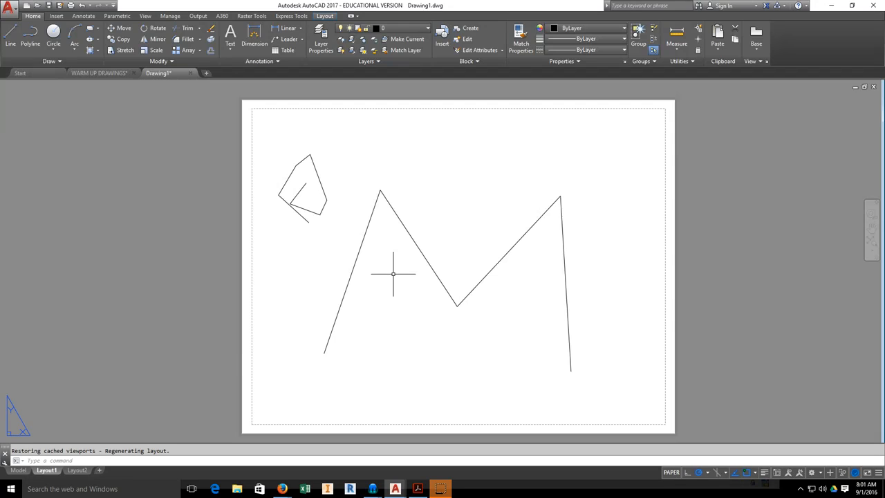
pyautogui.scroll(-2, 392, 273)
pyautogui.scroll(2, 513, 200)
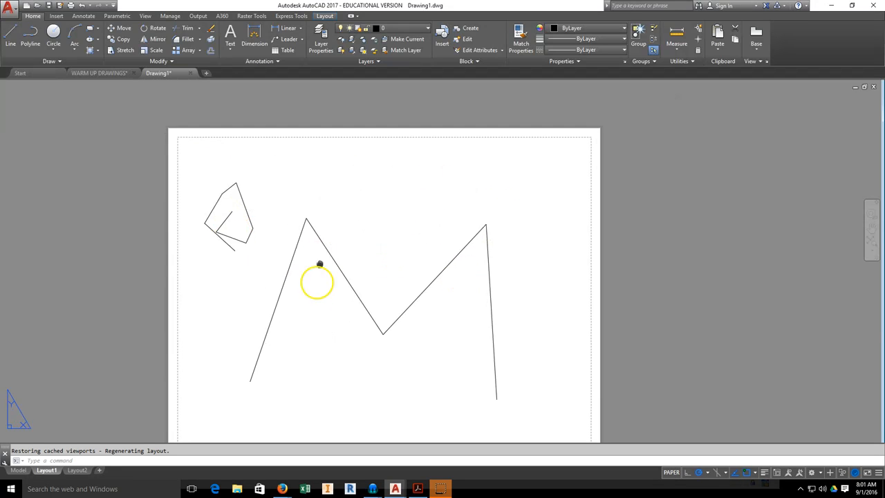
pyautogui.click(555, 150)
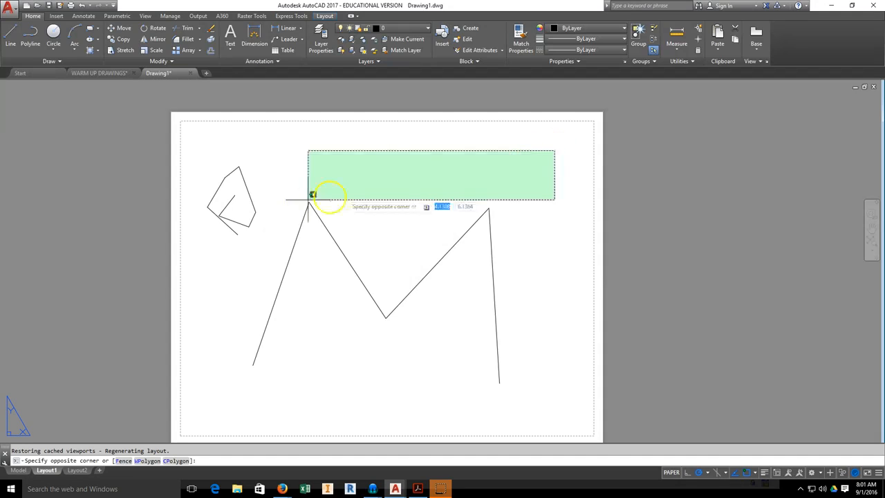
pyautogui.click(200, 385)
pyautogui.press('Delete')
pyautogui.moveTo(262, 283); pyautogui.dragTo(294, 260, button='middle')
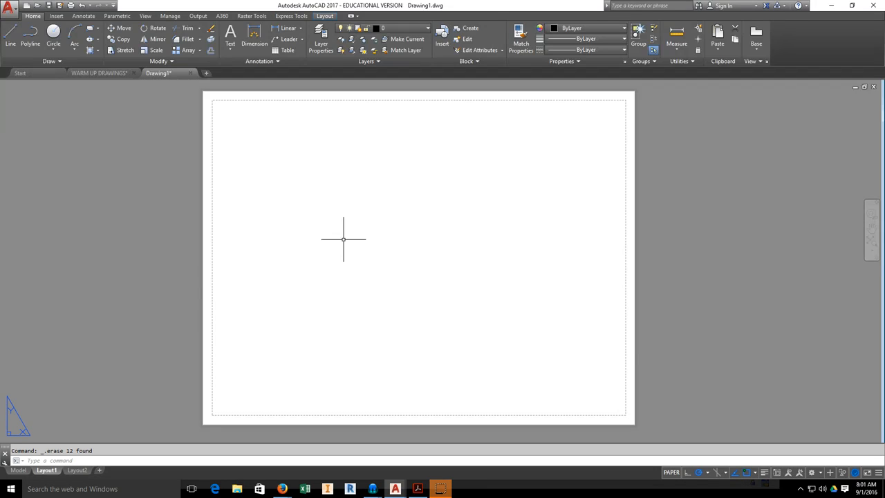
# - Create a rectangular viewport spanning nearly the full printable width of the sheet's upper half
pyautogui.click(327, 18)
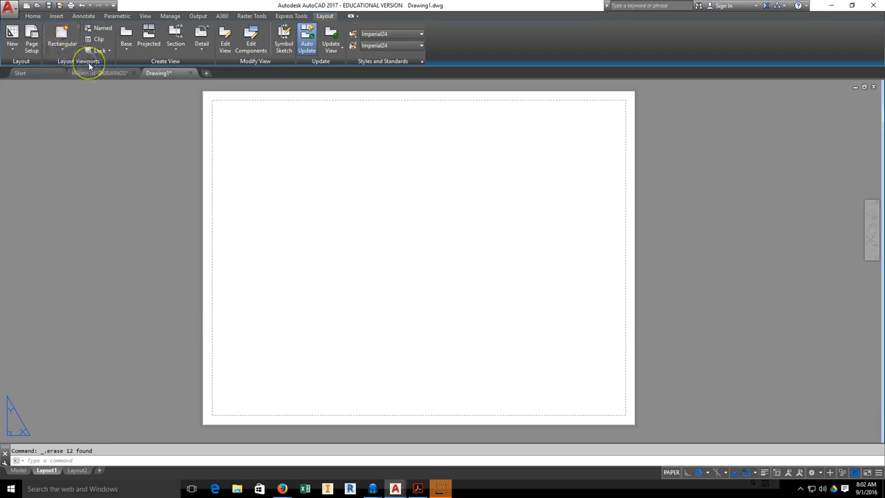
pyautogui.click(68, 51)
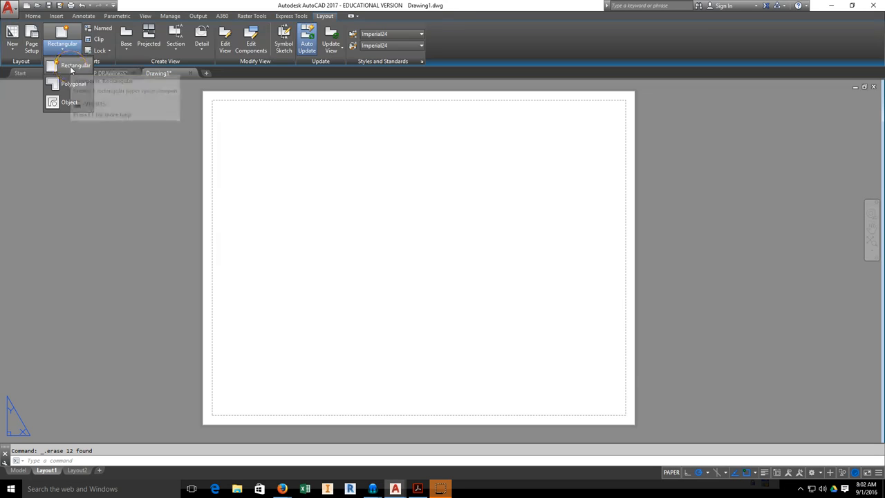
pyautogui.click(71, 70)
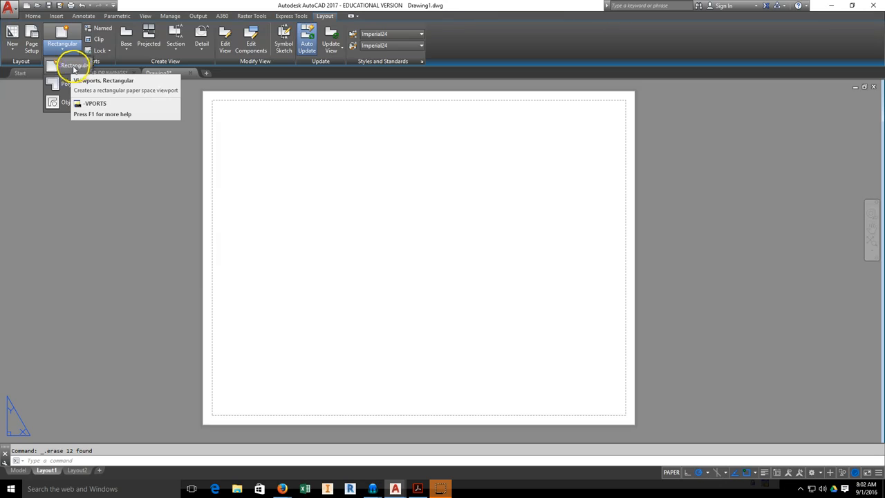
pyautogui.click(74, 69)
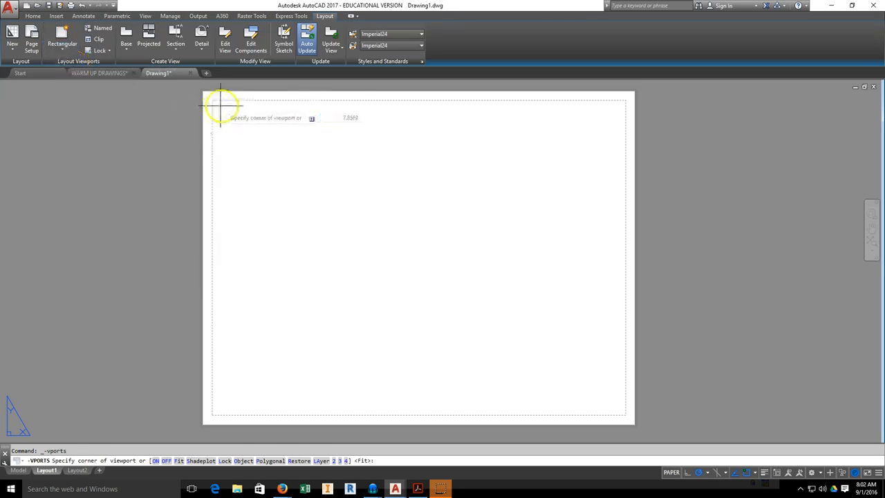
pyautogui.click(216, 104)
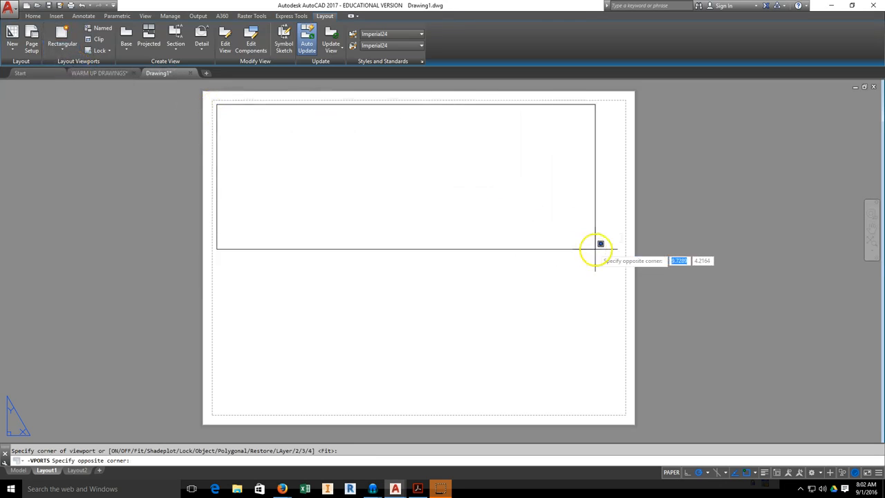
pyautogui.click(619, 252)
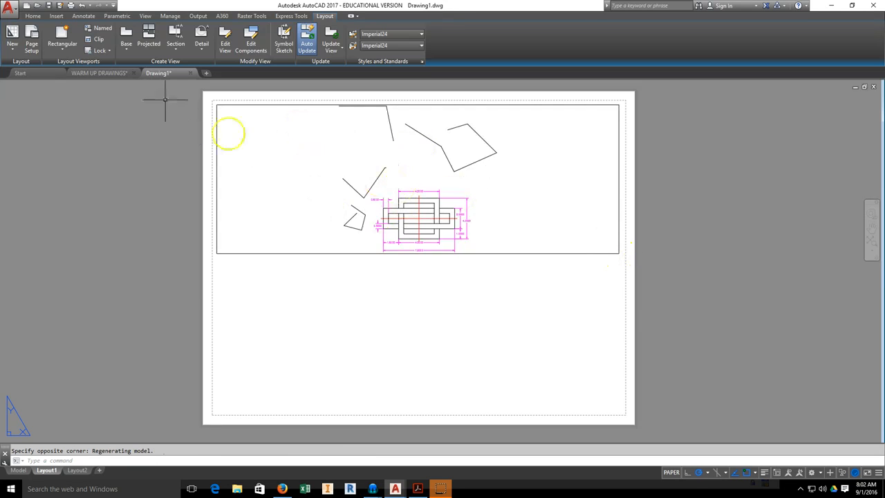
# - Create a second rectangular viewport of the same width directly below the first, filling the sheet's lower half
pyautogui.click(62, 50)
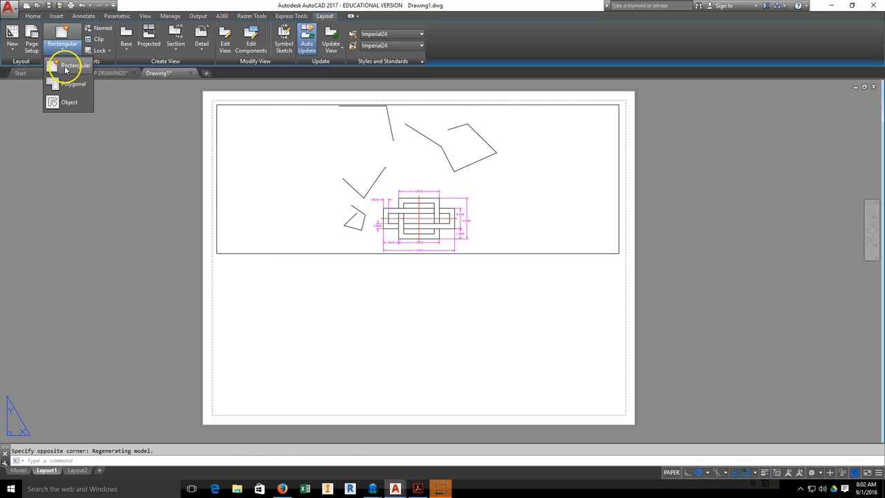
pyautogui.click(65, 66)
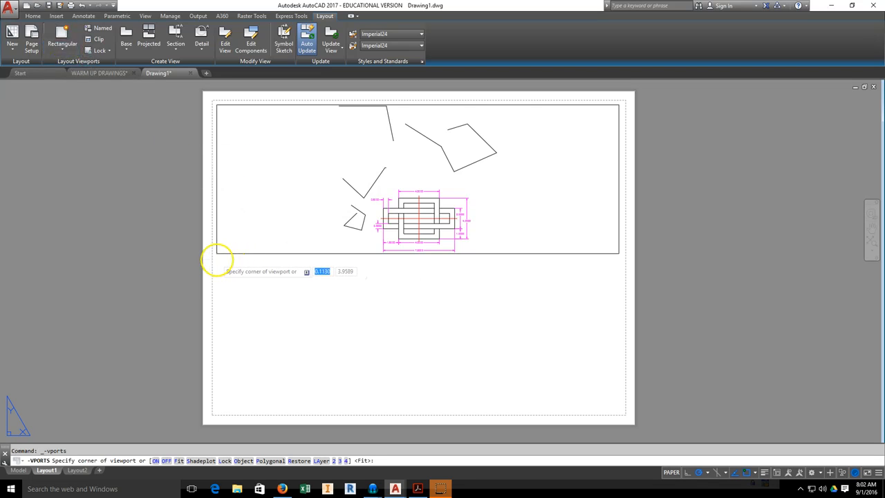
pyautogui.click(216, 260)
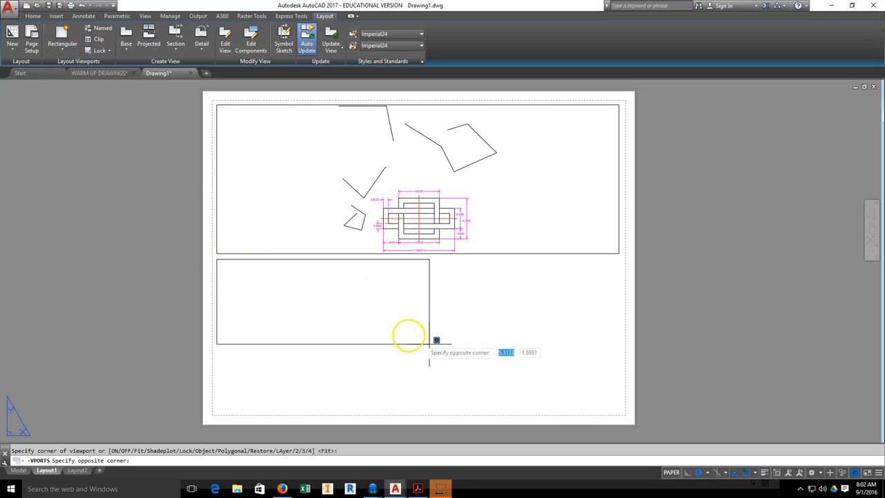
pyautogui.click(618, 412)
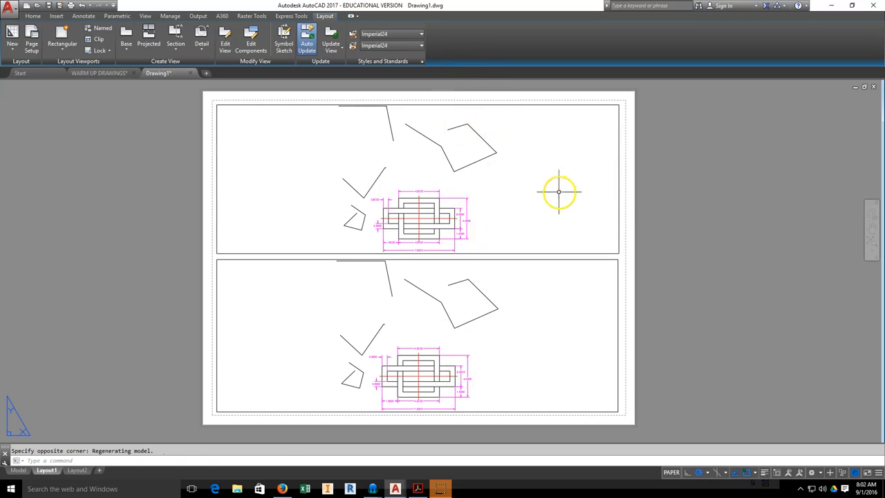
# - Activate the upper viewport and move its model view so the interlocking rectangles sit near the frame's centre
pyautogui.doubleClick(435, 200)
pyautogui.scroll(-8, 435, 200)
pyautogui.scroll(8, 435, 200)
pyautogui.moveTo(435, 200); pyautogui.dragTo(423, 146, button='middle')
pyautogui.scroll(-3, 423, 146)
pyautogui.scroll(3, 423, 148)
# - Activate the lower viewport and shrink its model view so the whole drawing appears small near the frame's centre
pyautogui.click(527, 349)
pyautogui.scroll(-3, 480, 331)
pyautogui.moveTo(480, 332); pyautogui.dragTo(463, 306, button='middle')
pyautogui.scroll(3, 461, 301)
pyautogui.scroll(-4, 461, 302)
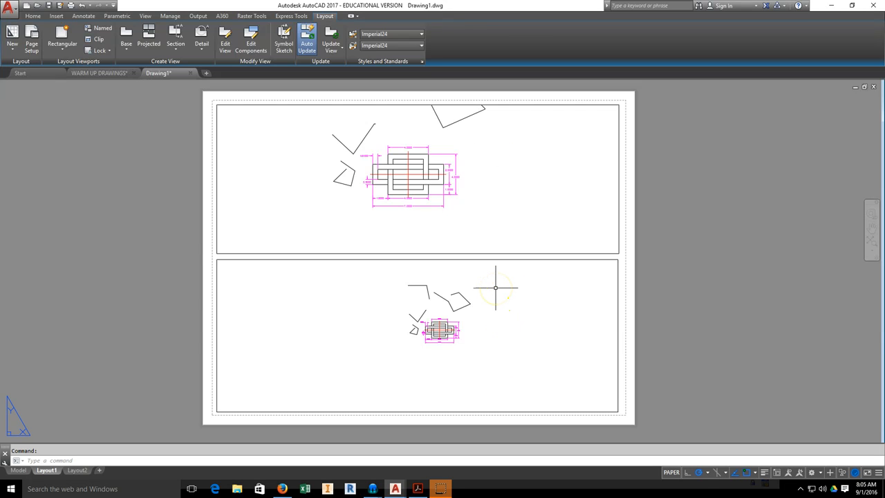
# - Set the upper viewport's scale to 1:1 and pan its view to the rectangles' lower dimensions
pyautogui.doubleClick(508, 219)
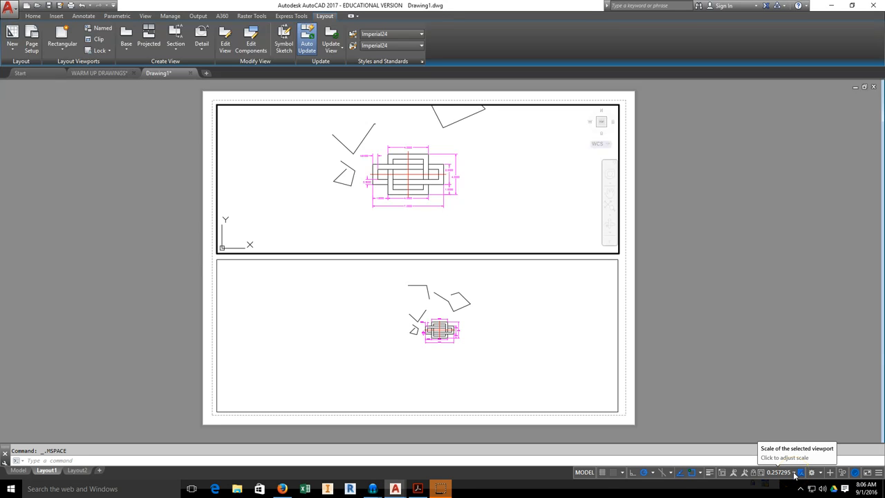
pyautogui.click(791, 473)
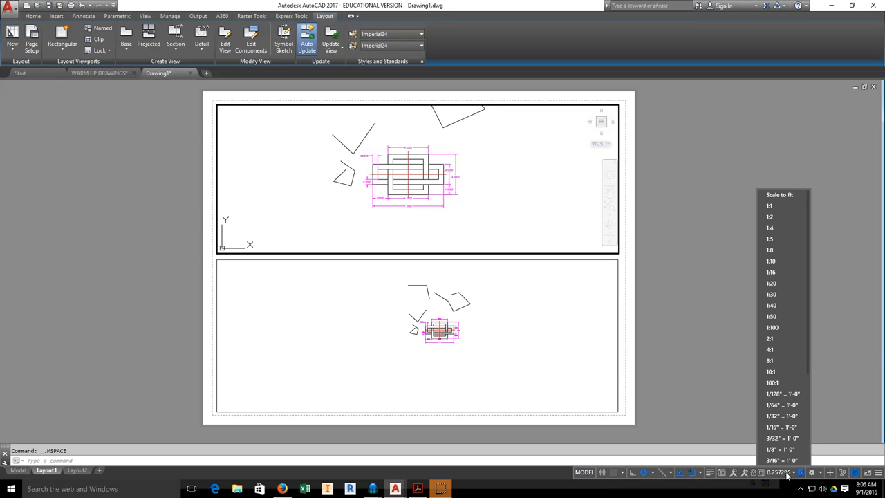
pyautogui.click(781, 209)
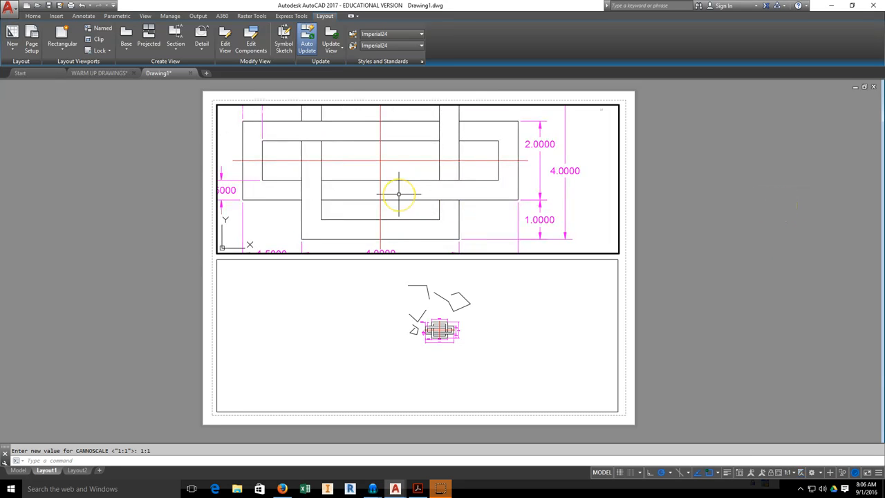
pyautogui.moveTo(399, 192)
pyautogui.mouseDown(button='middle')
pyautogui.moveTo(425, 172)
pyautogui.moveTo(420, 144)
pyautogui.mouseUp(button='middle')
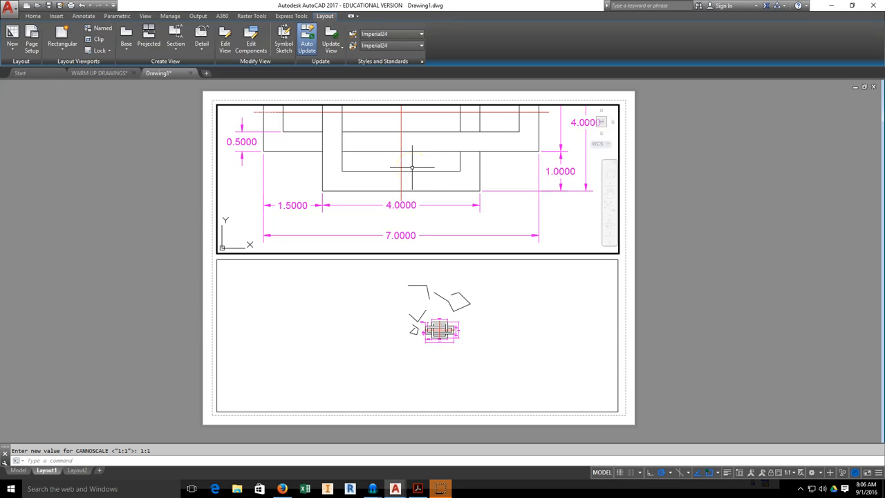
pyautogui.moveTo(412, 166)
pyautogui.mouseDown(button='middle')
pyautogui.moveTo(401, 170)
pyautogui.moveTo(410, 168)
pyautogui.moveTo(399, 161)
pyautogui.mouseUp(button='middle')
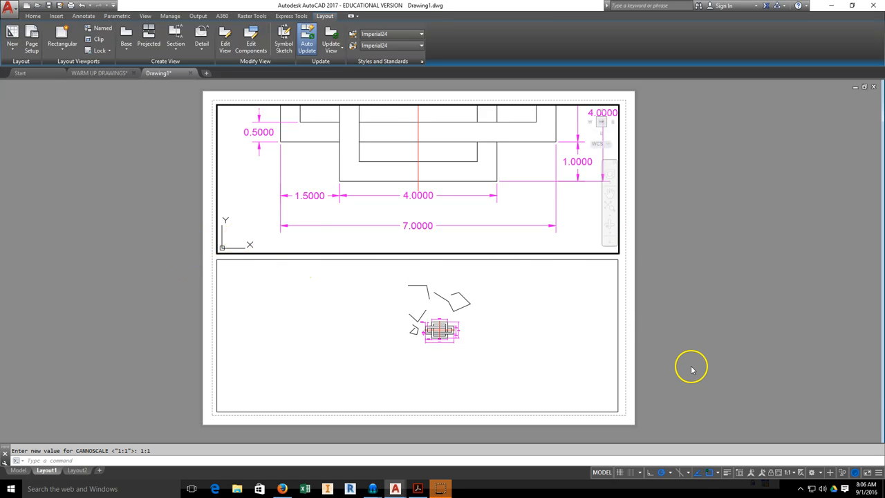
# - Activate the lower viewport, set its scale to 1:2 and centre the interlocking rectangles with all their dimensions inside its frame
pyautogui.click(550, 346)
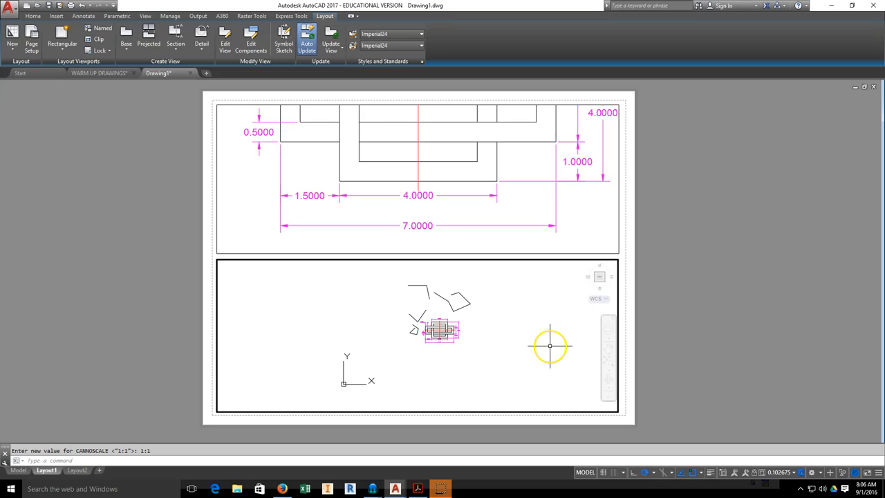
pyautogui.scroll(2, 475, 346)
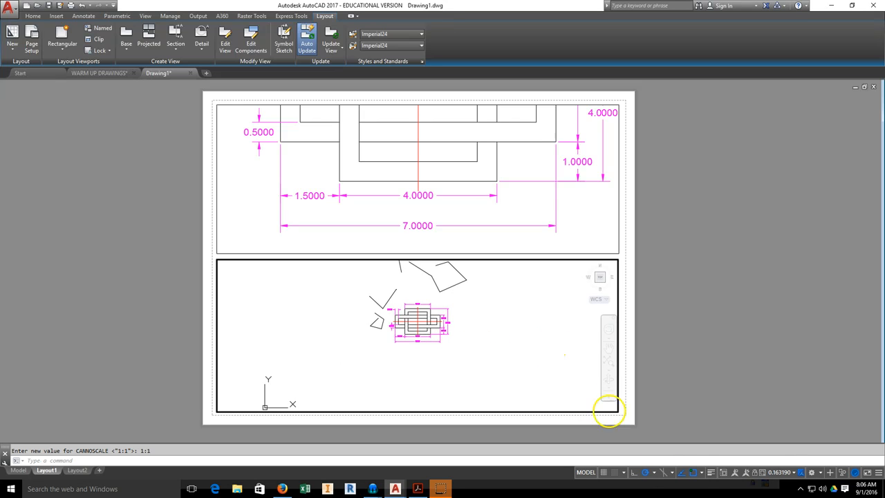
pyautogui.click(780, 472)
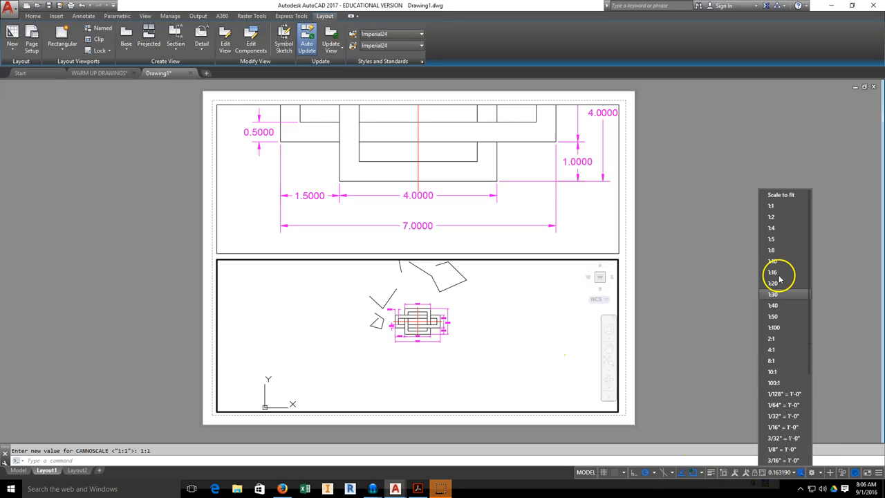
pyautogui.click(775, 218)
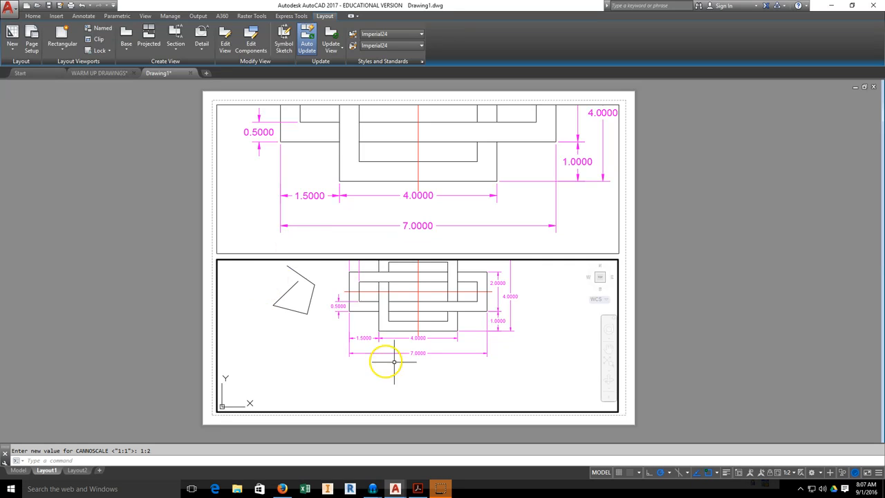
pyautogui.moveTo(418, 336)
pyautogui.mouseDown(button='middle')
pyautogui.moveTo(426, 320)
pyautogui.moveTo(430, 352)
pyautogui.mouseUp(button='middle')
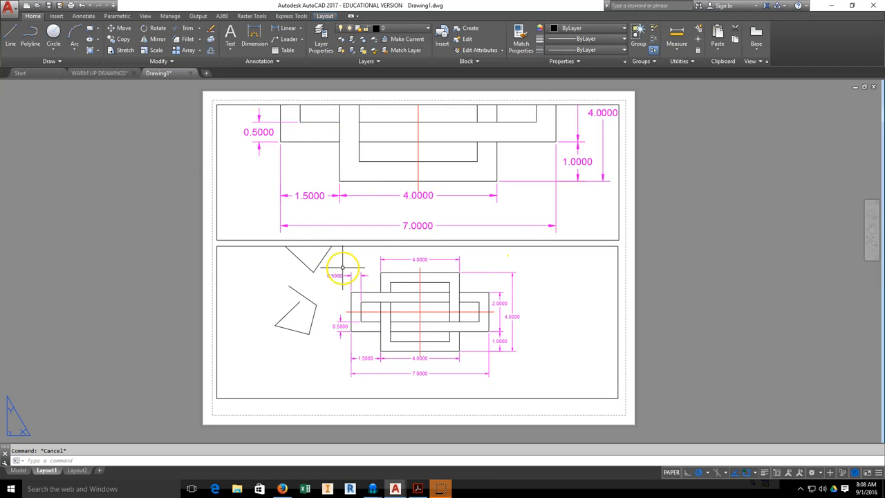
# - Add multiline text with the drafter's full name in the sheet's margin below the lower viewport, towards its right end
pyautogui.moveTo(680, 315); pyautogui.dragTo(662, 261, button='middle')
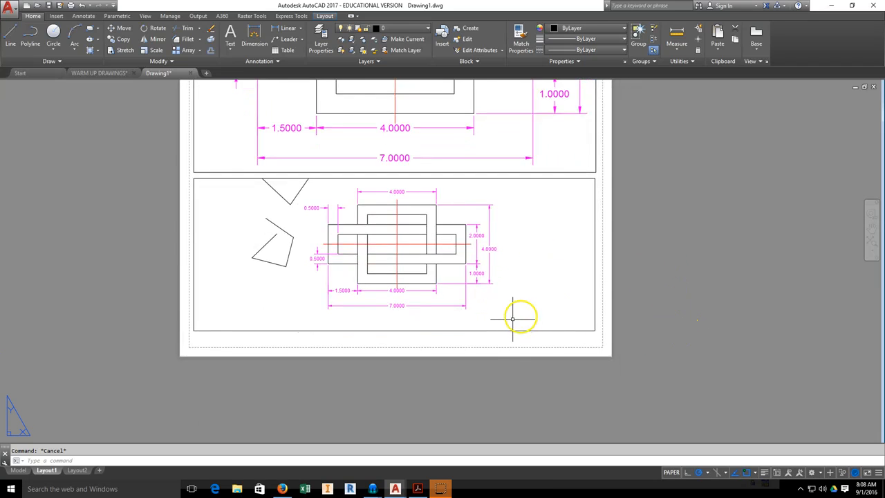
pyautogui.scroll(2, 496, 339)
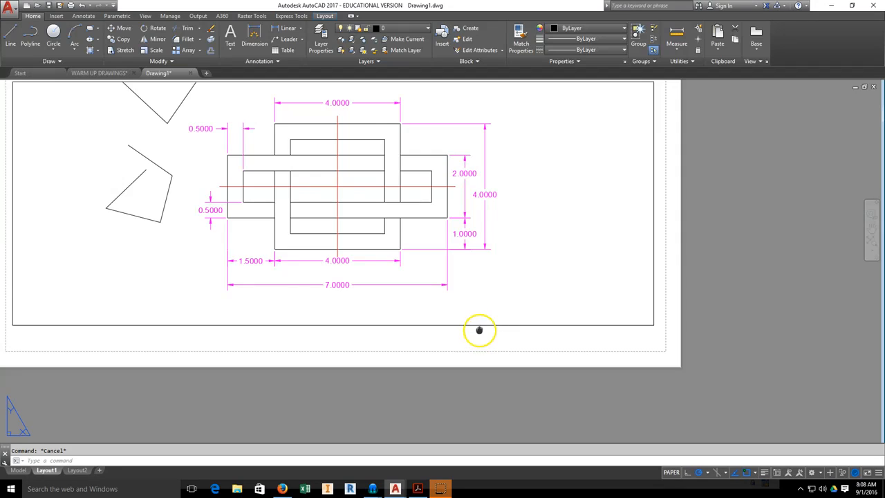
pyautogui.moveTo(478, 330); pyautogui.dragTo(465, 357, button='middle')
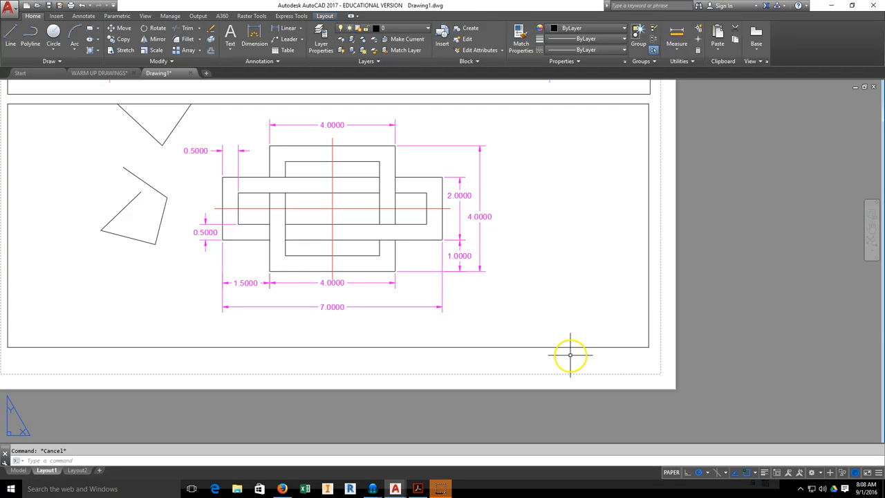
pyautogui.click(230, 50)
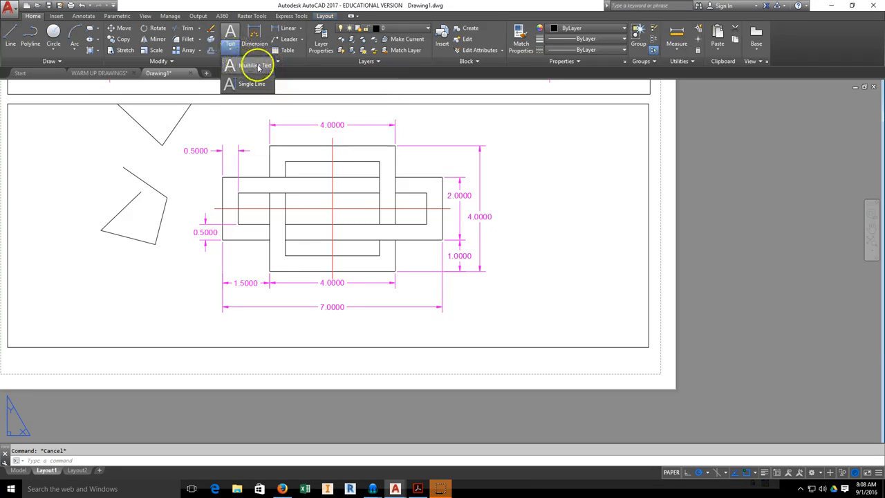
pyautogui.click(258, 66)
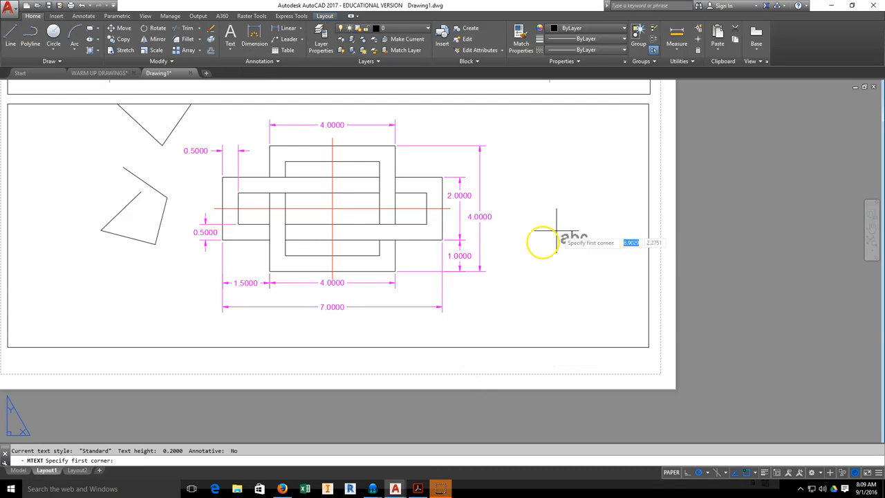
pyautogui.click(466, 353)
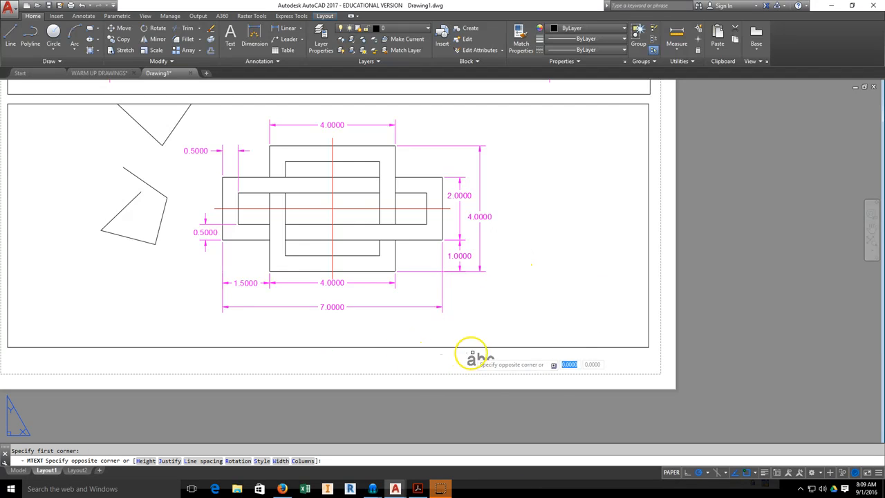
pyautogui.click(626, 368)
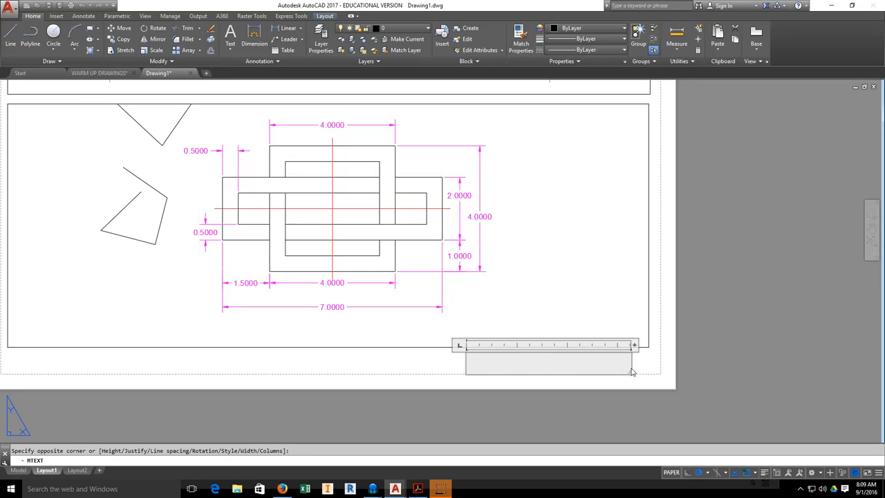
pyautogui.write('TAN LICHAROWICZ')
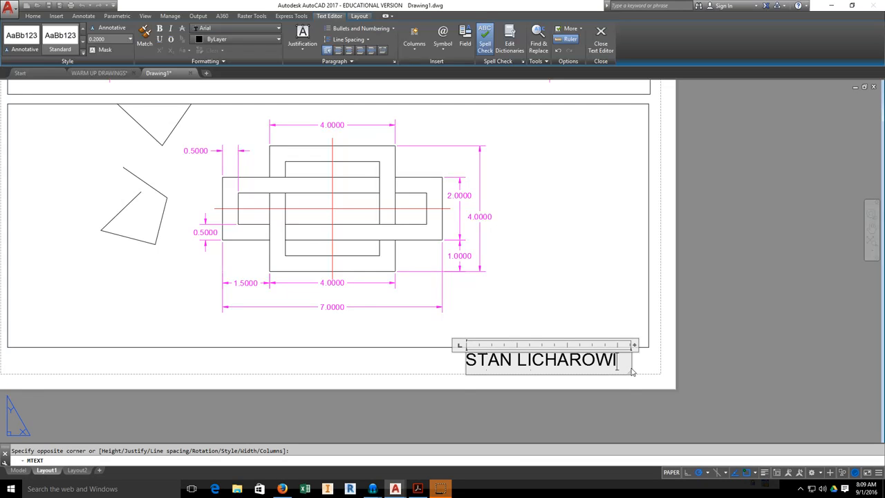
# - Widen the multiline text box so the full name fits on a single line
pyautogui.click(633, 344)
pyautogui.moveTo(634, 344)
pyautogui.mouseDown()
pyautogui.moveTo(646, 343)
pyautogui.moveTo(631, 345)
pyautogui.mouseUp()
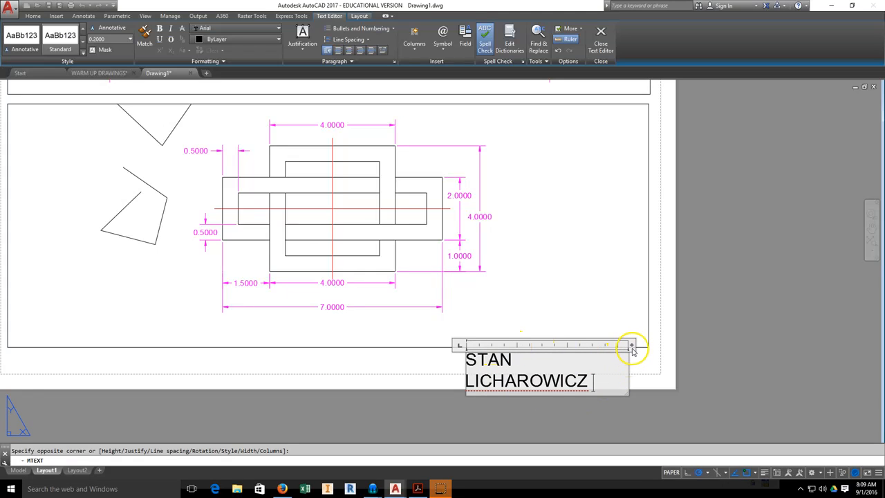
pyautogui.moveTo(631, 345); pyautogui.dragTo(660, 343)
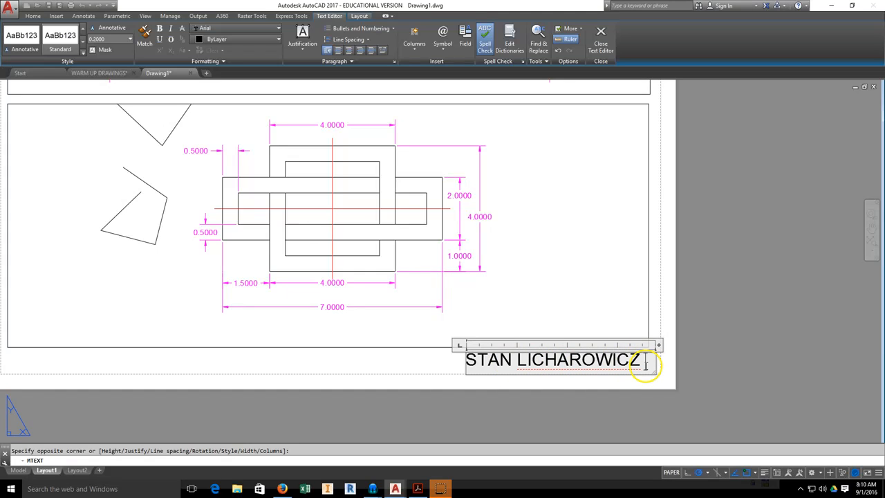
# - Set the height of the whole name text to 0.125 and finish editing it
pyautogui.click(630, 417)
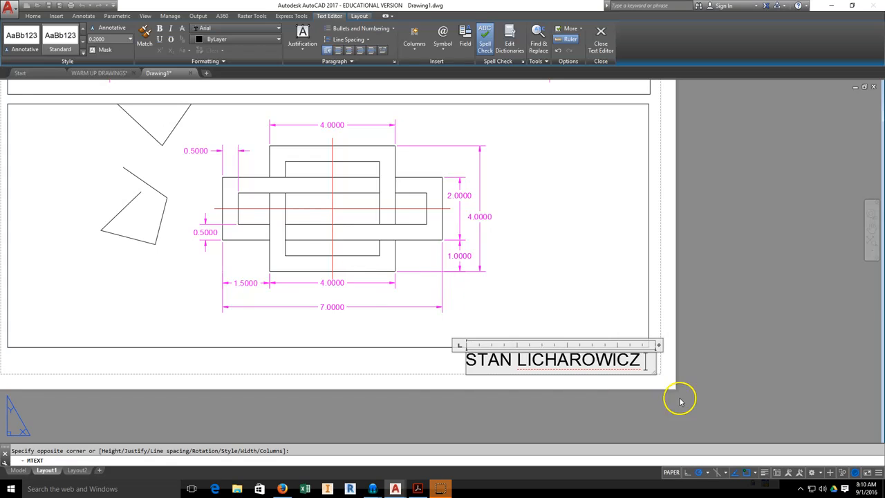
pyautogui.moveTo(649, 359); pyautogui.dragTo(435, 339)
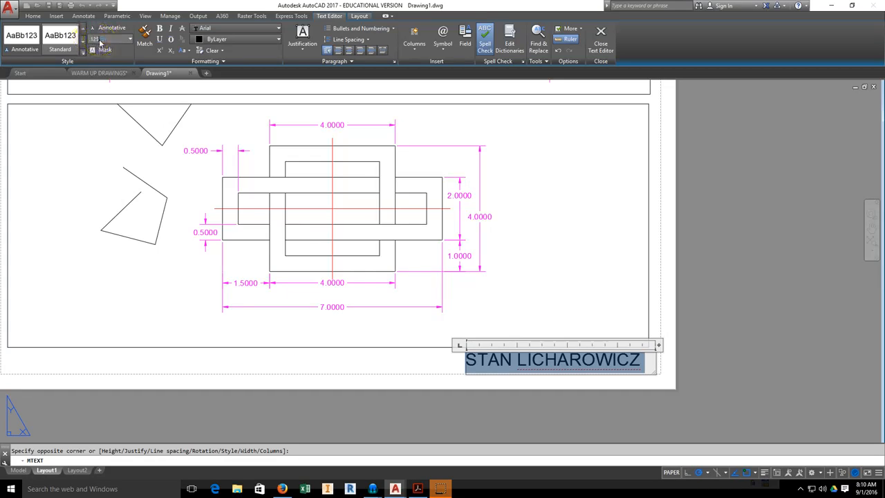
pyautogui.press('Return')
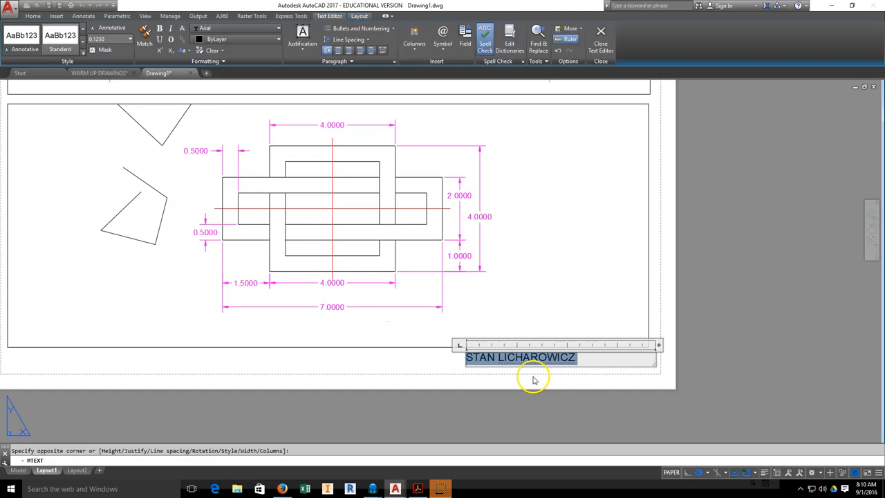
pyautogui.click(533, 380)
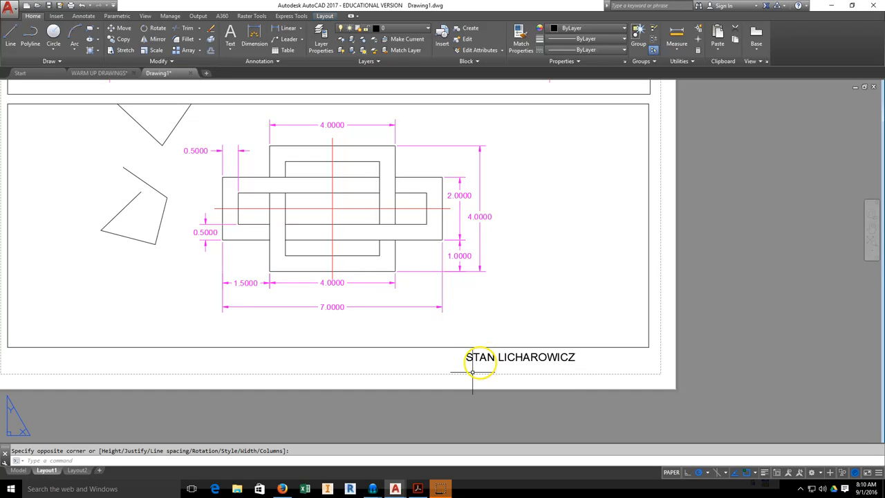
# - Inspect the name text up close and against the full sheet with both viewports
pyautogui.scroll(-2, 543, 357)
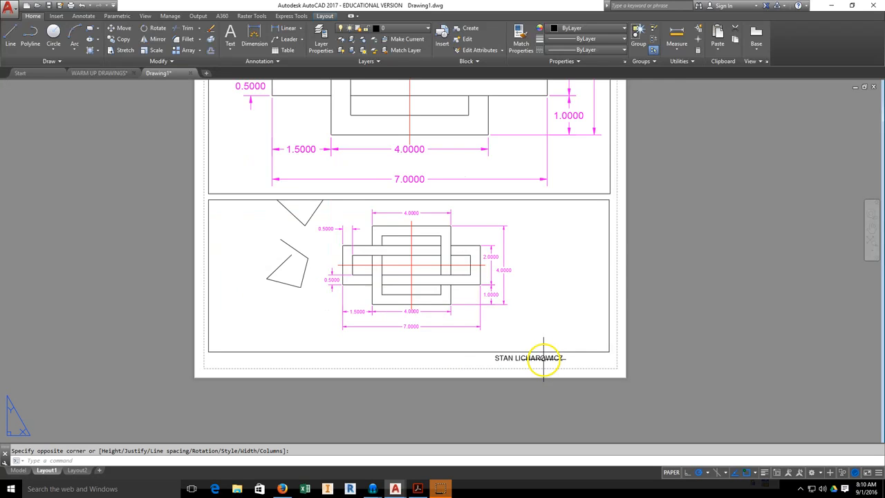
pyautogui.moveTo(656, 256); pyautogui.dragTo(652, 292, button='middle')
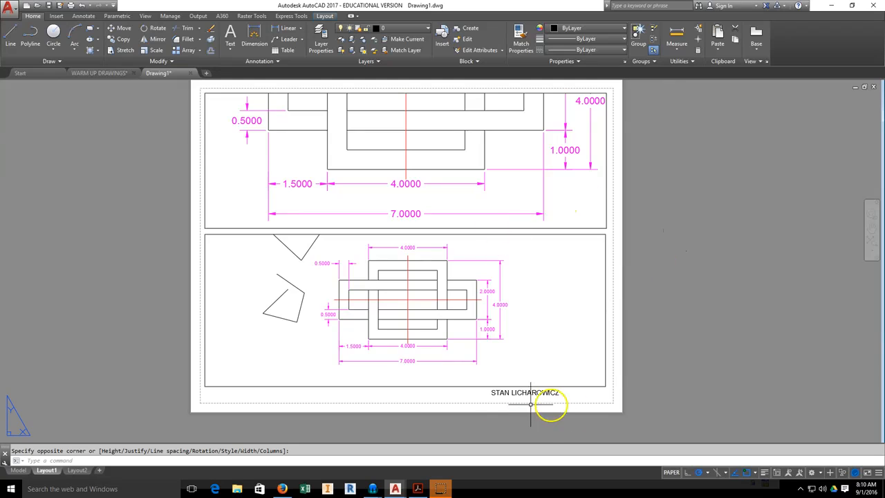
pyautogui.scroll(6, 530, 404)
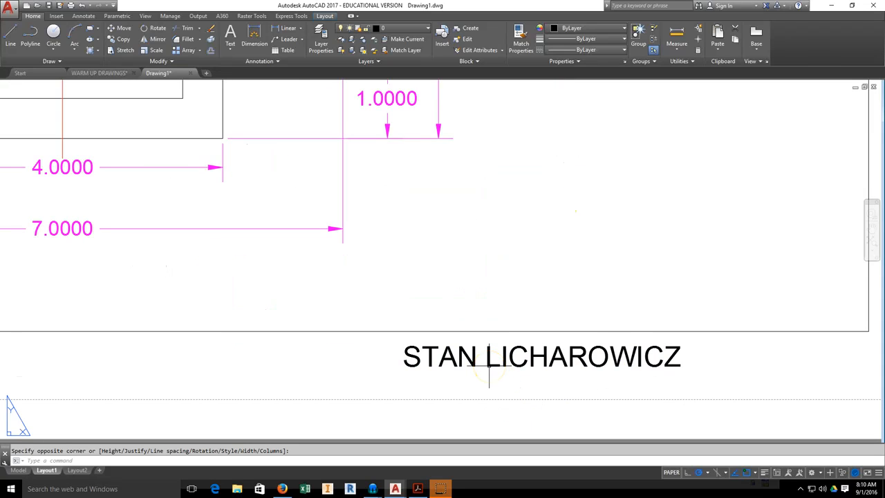
pyautogui.scroll(-6, 488, 366)
pyautogui.moveTo(642, 294); pyautogui.dragTo(647, 336, button='middle')
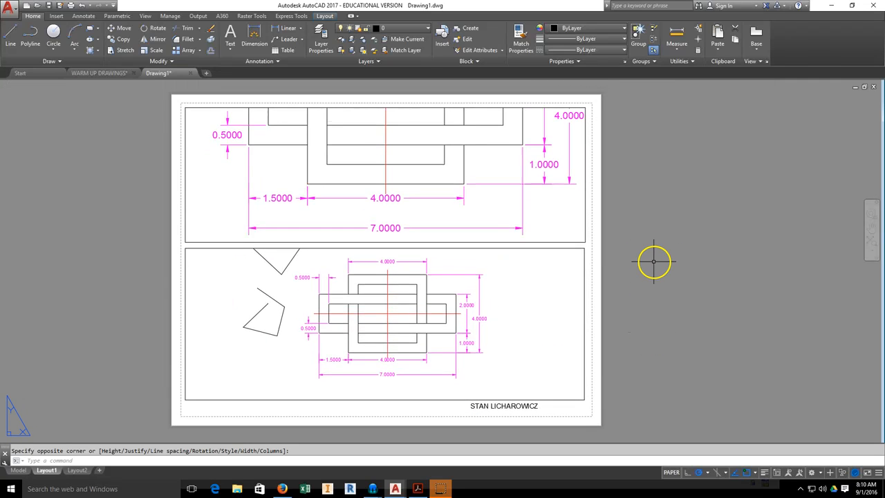
pyautogui.moveTo(651, 260)
pyautogui.mouseDown(button='middle')
pyautogui.moveTo(636, 269)
pyautogui.moveTo(474, 221)
pyautogui.mouseUp(button='middle')
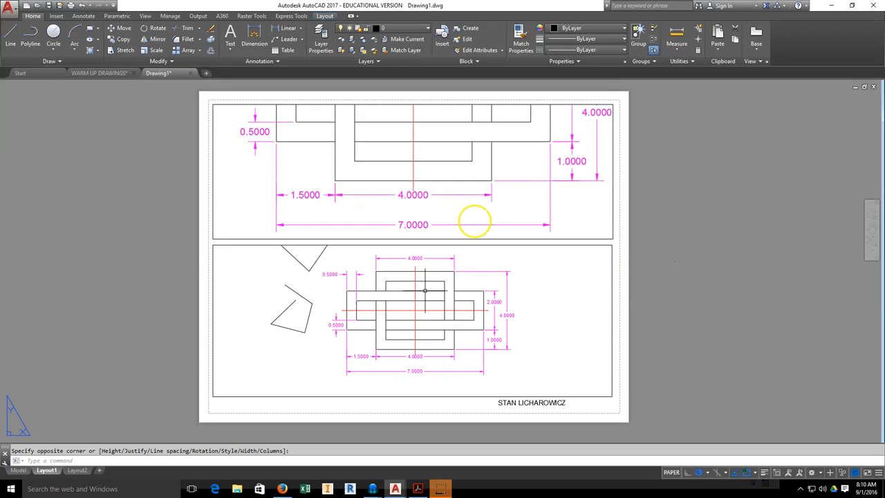
pyautogui.click(493, 284)
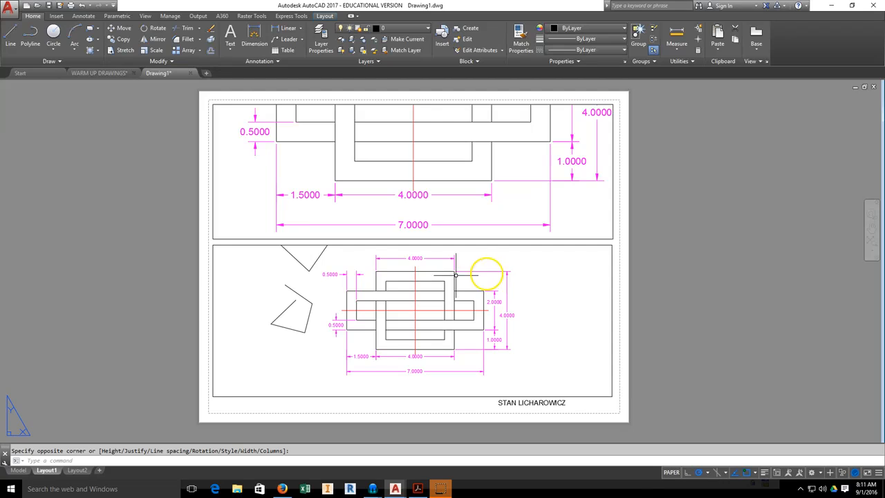
# - Start a single-sheet plot of Layout1 and choose the HS_C119_LJ4250 network printer as its plotter
pyautogui.click(9, 13)
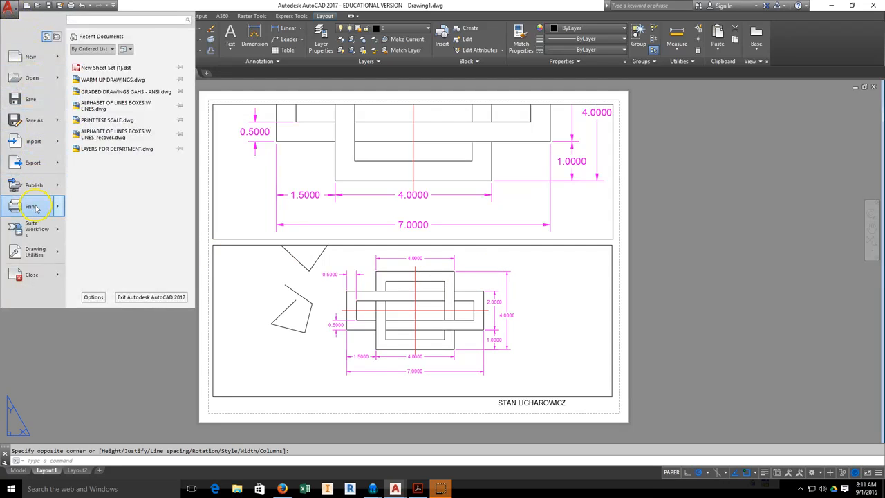
pyautogui.moveTo(36, 208)
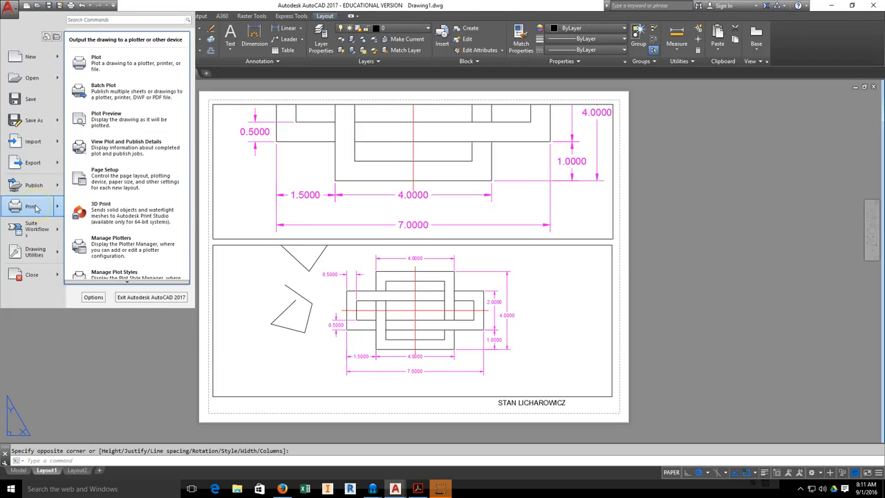
pyautogui.click(131, 67)
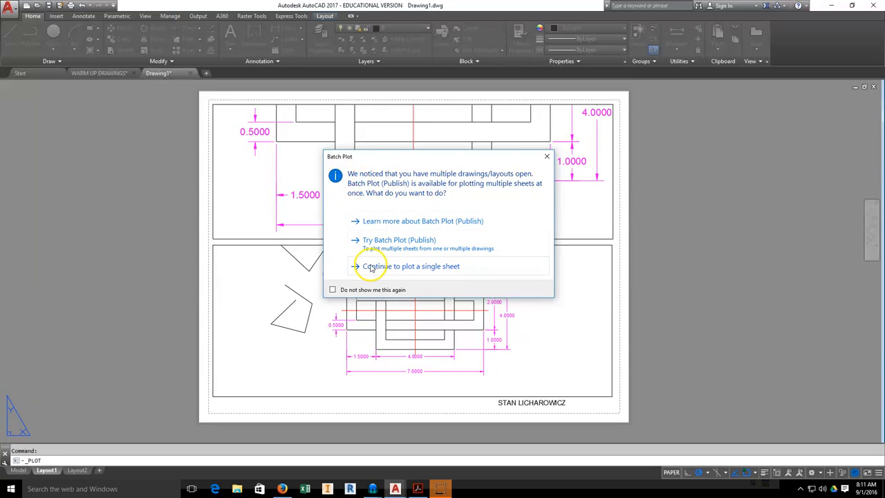
pyautogui.click(392, 266)
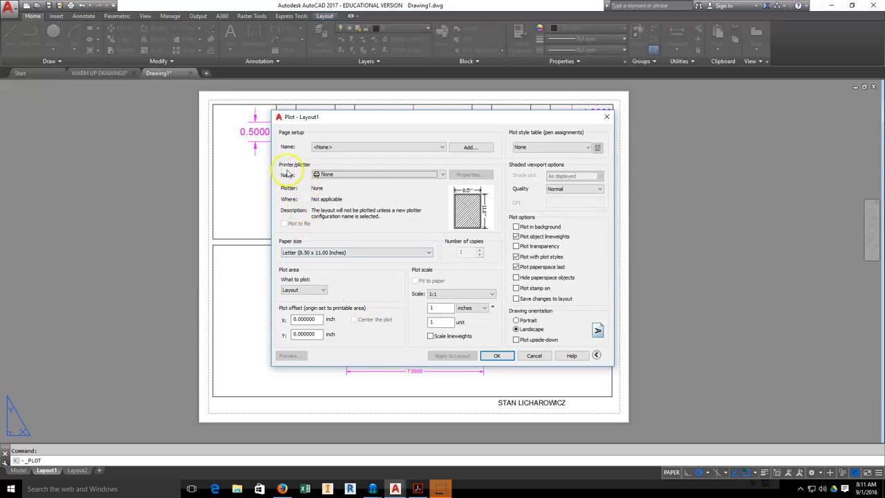
pyautogui.click(443, 175)
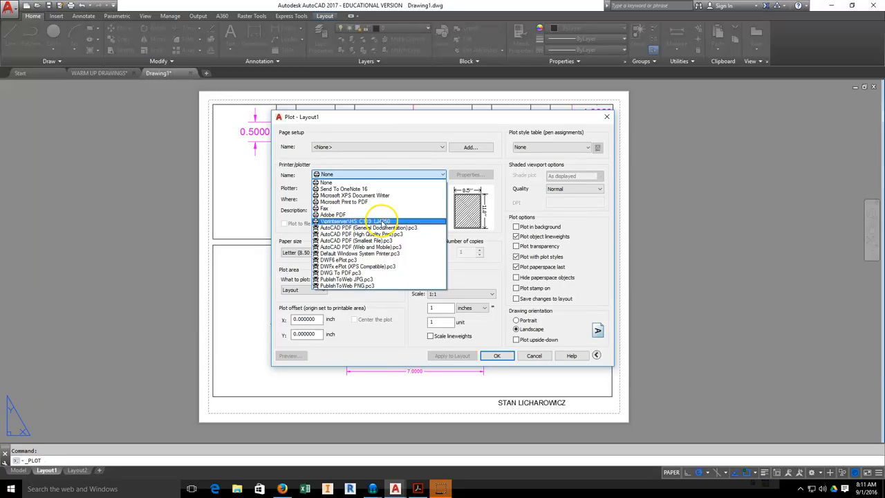
pyautogui.click(382, 221)
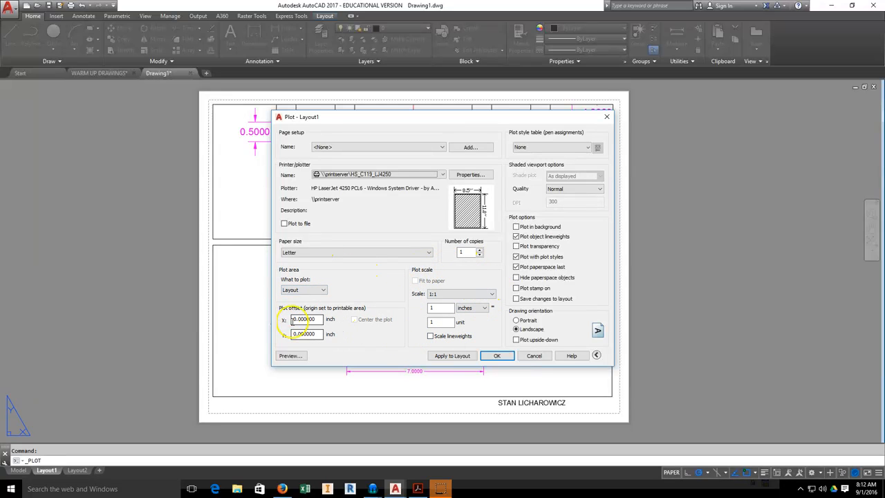
# - Preview how Layout1 will print on the letter sheet and close the preview
pyautogui.click(289, 355)
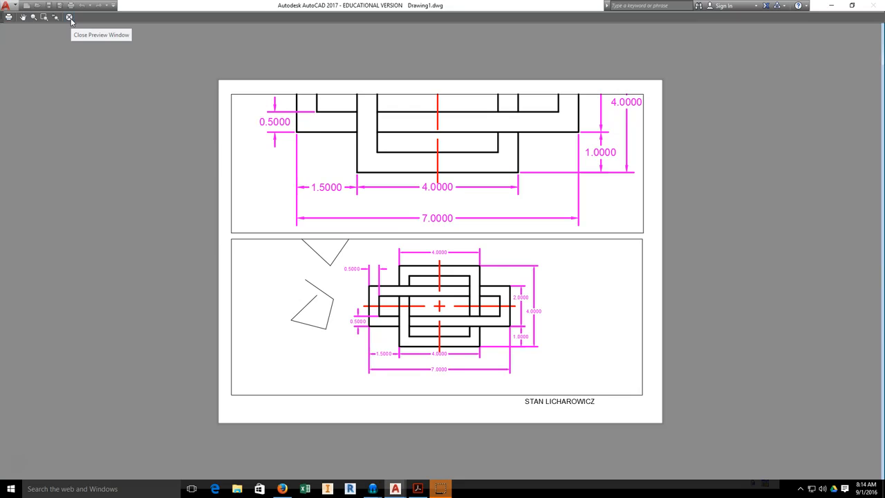
pyautogui.click(10, 18)
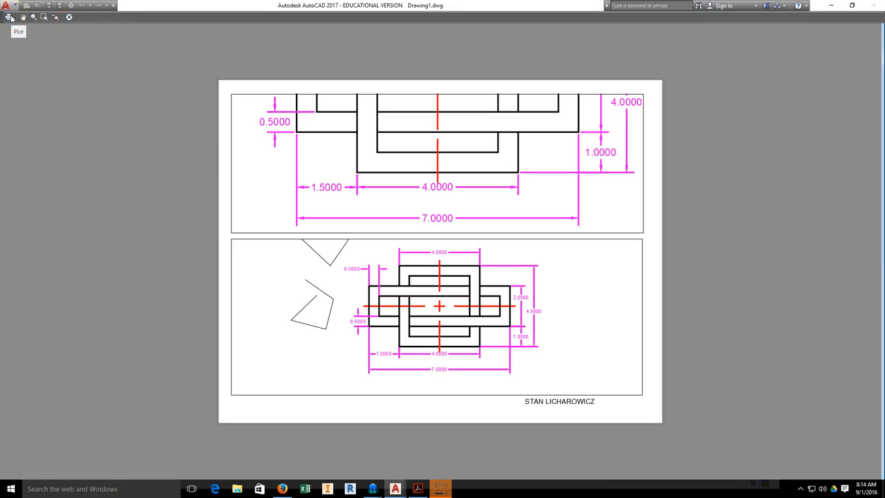
pyautogui.click(69, 17)
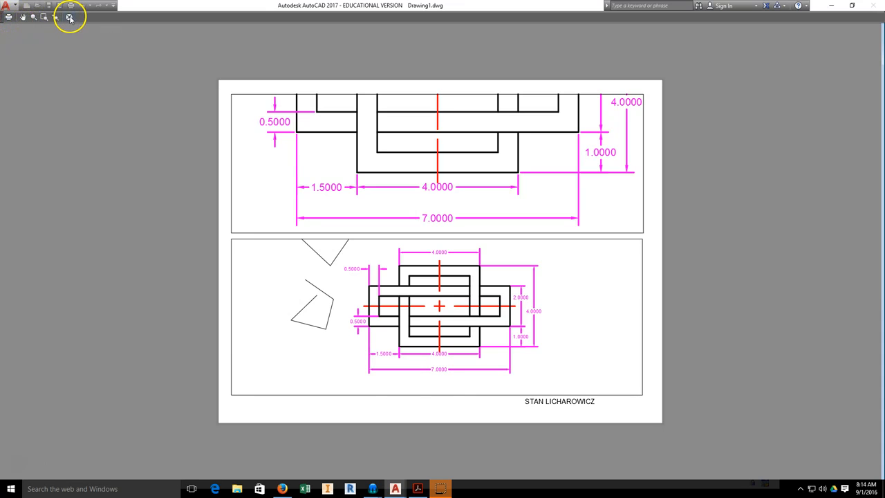